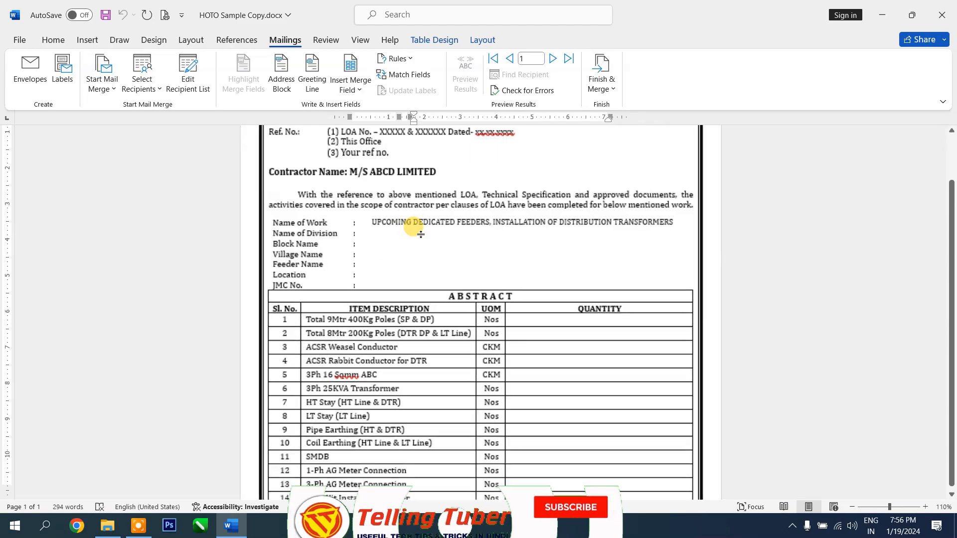
Step: Insert the Division merge field beside Name of Division and the Block merge field beside Block Name
click(361, 270)
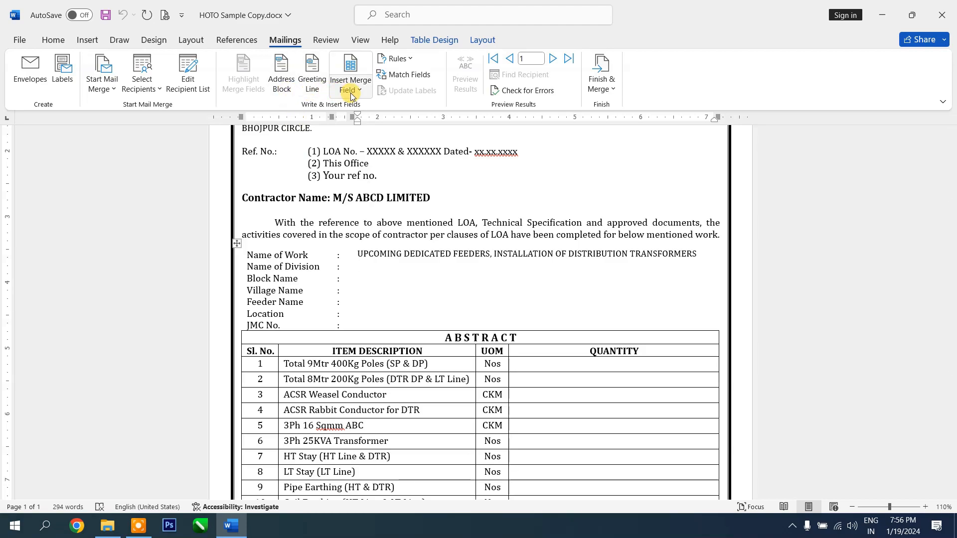
click(363, 92)
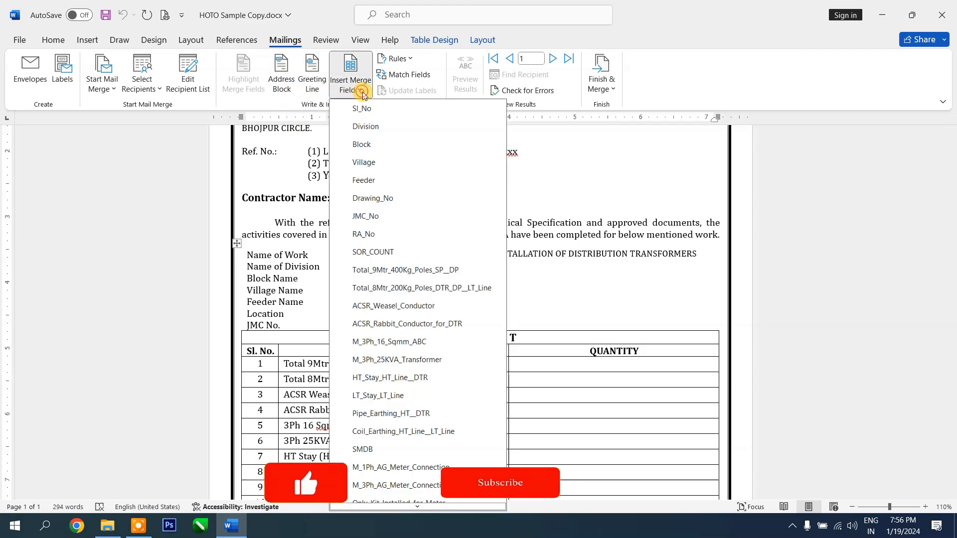
click(366, 123)
scroll(370, 221, down, 3)
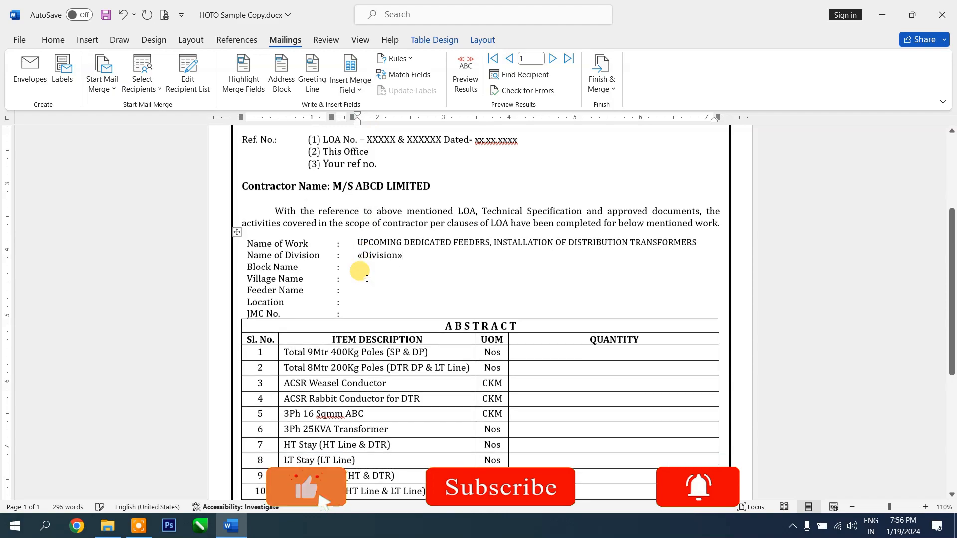
click(365, 180)
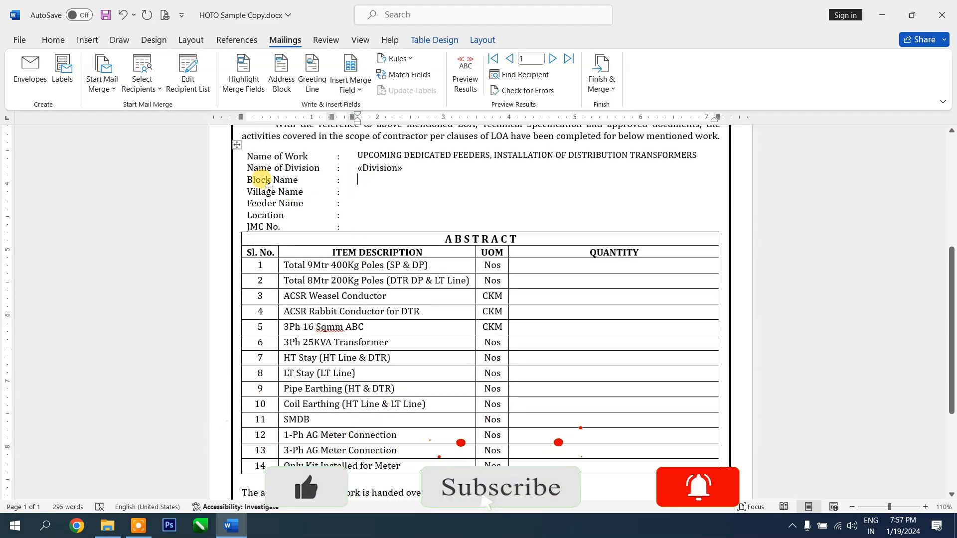
click(356, 90)
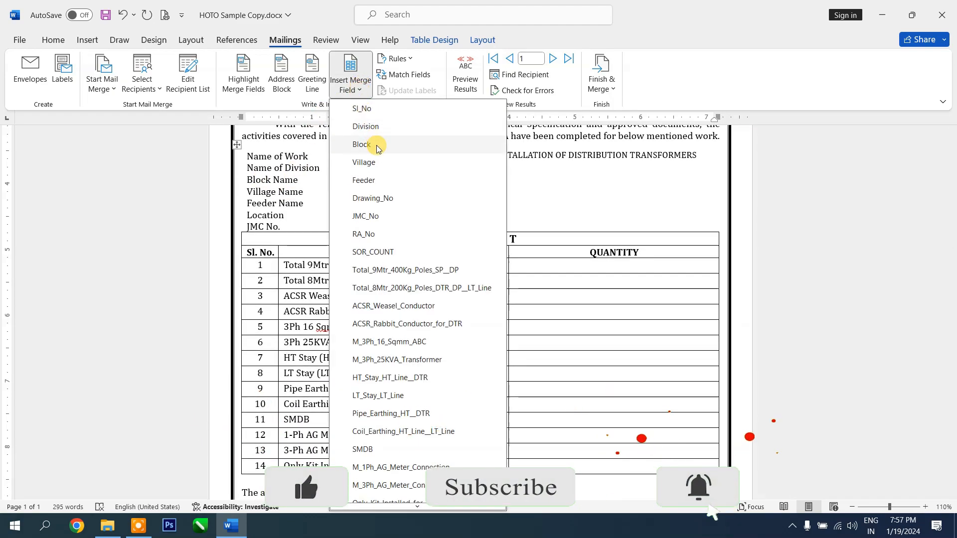
click(376, 145)
Step: Insert the Village merge field beside Village Name and the Feeder merge field beside Feeder Name
click(385, 191)
click(357, 91)
click(373, 162)
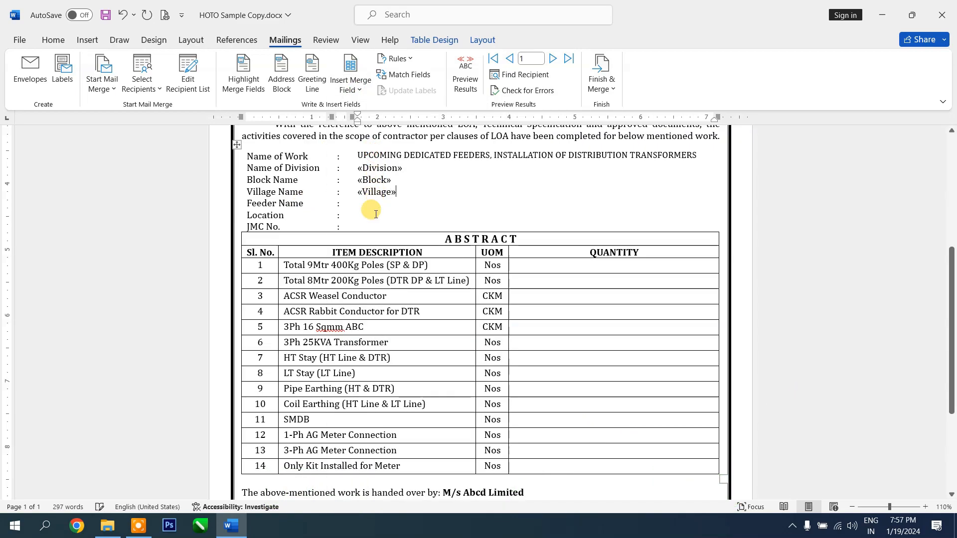
click(351, 206)
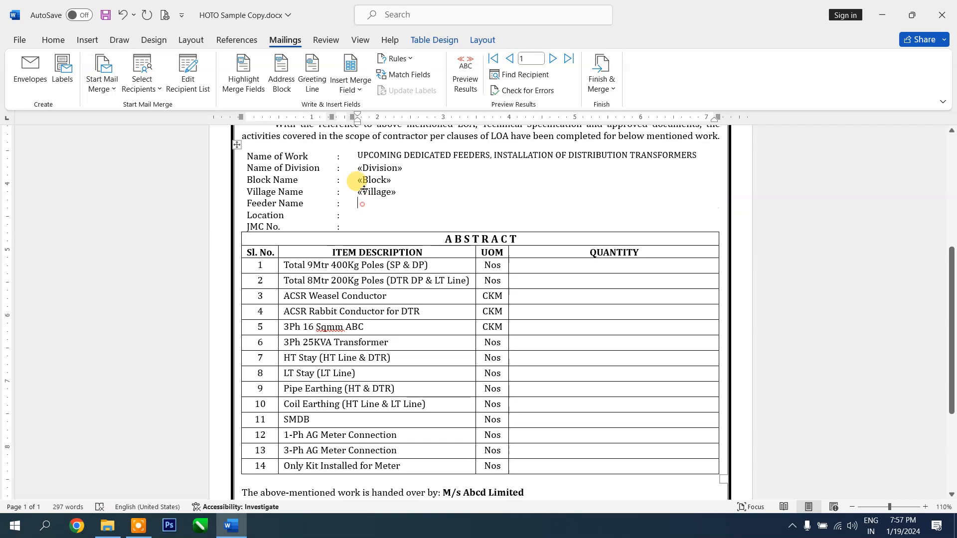
click(356, 90)
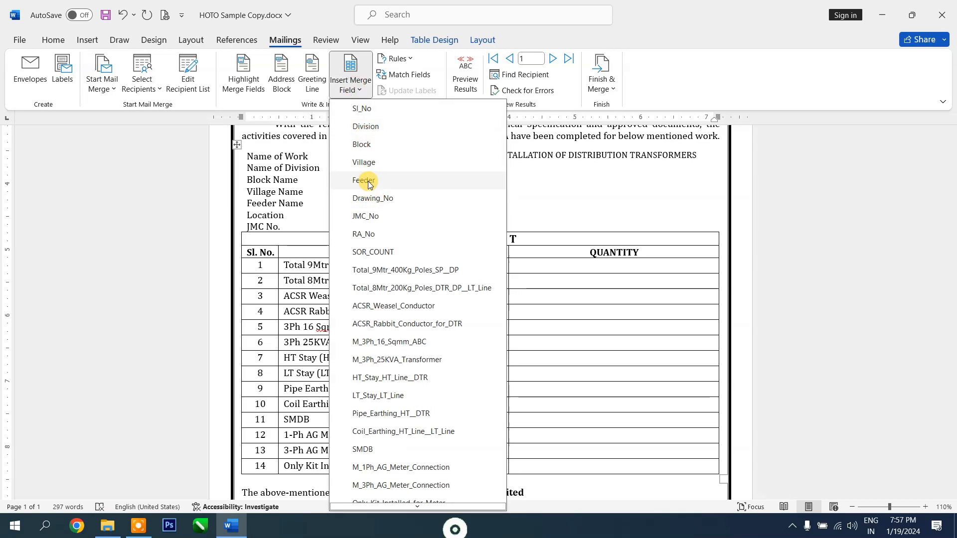
click(369, 181)
Step: Insert the Village merge field beside Location and the JMC_No merge field beside JMC No
click(368, 216)
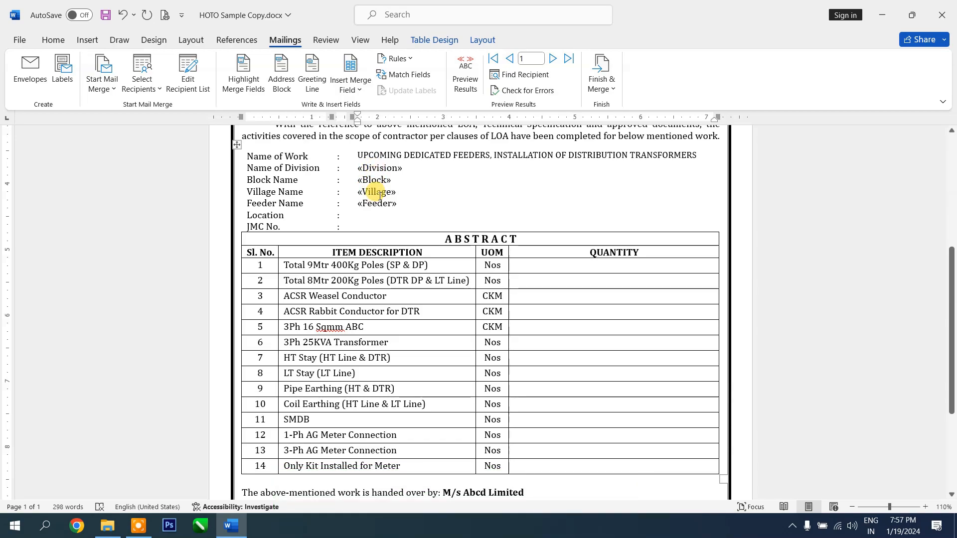
click(356, 90)
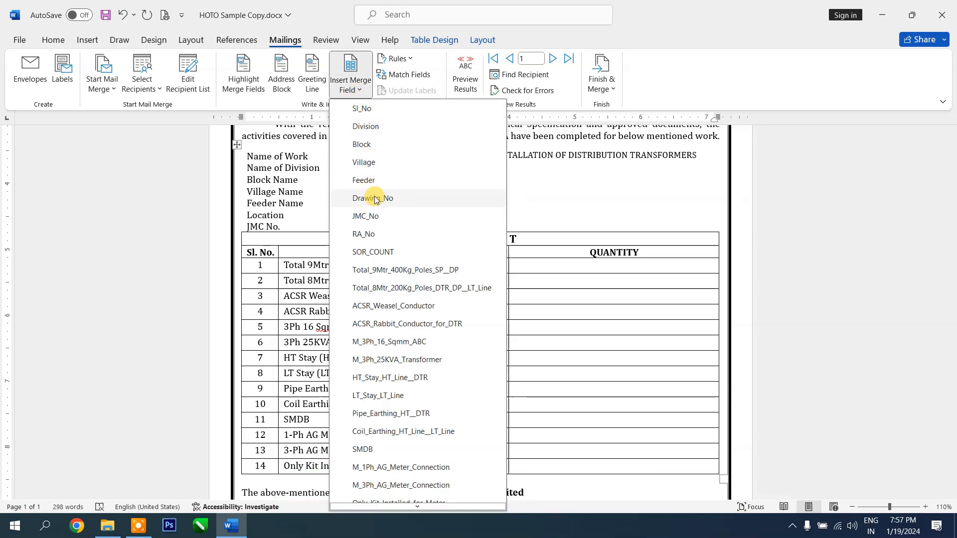
click(377, 168)
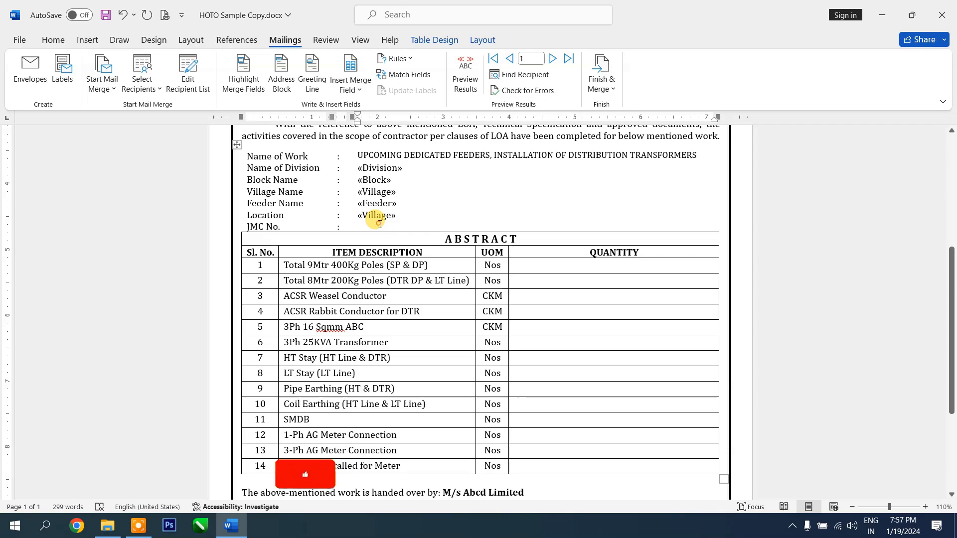
click(352, 87)
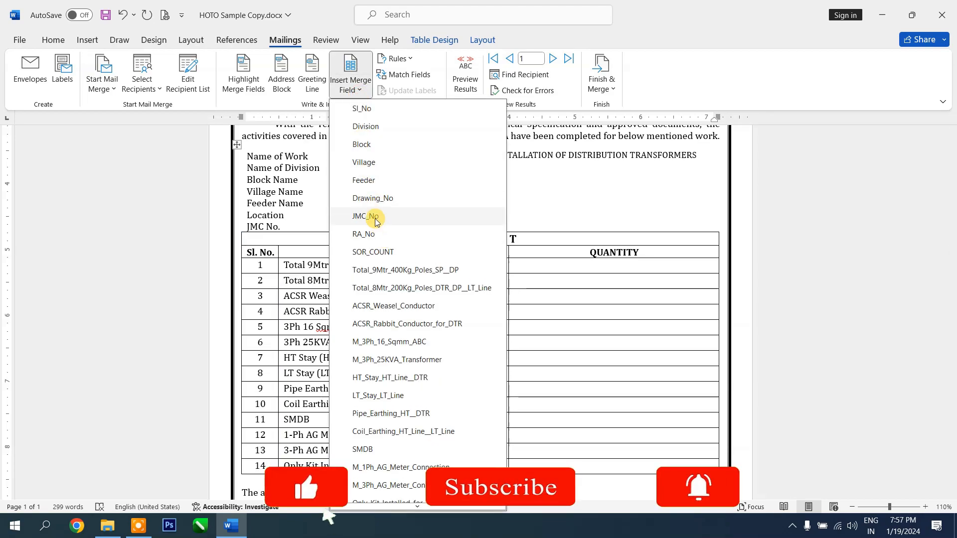
click(375, 217)
Step: Insert the Total_9Mtr_400Kg_Poles_SP__DP and Total_8Mtr_200Kg_Poles_DTR_DP__LT_Line merge fields as the quantities of abstract items 1 and 2
scroll(455, 220, down, 4)
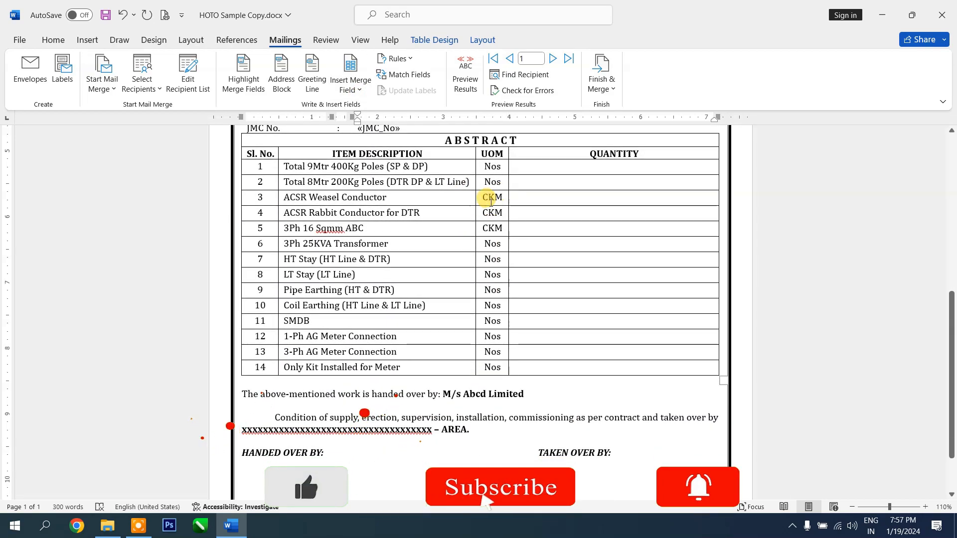
drag(498, 167, 496, 360)
scroll(508, 323, up, 2)
click(528, 231)
click(357, 94)
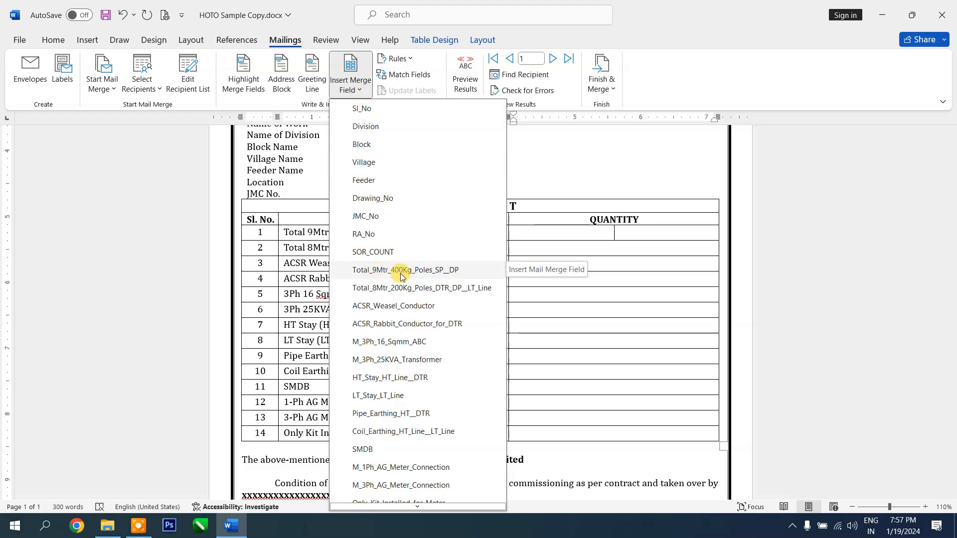
click(429, 273)
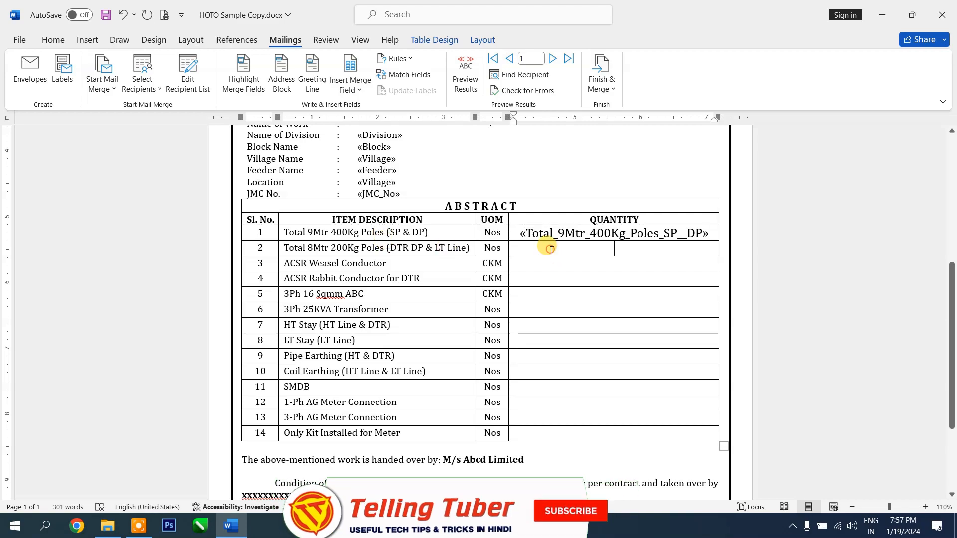
click(355, 90)
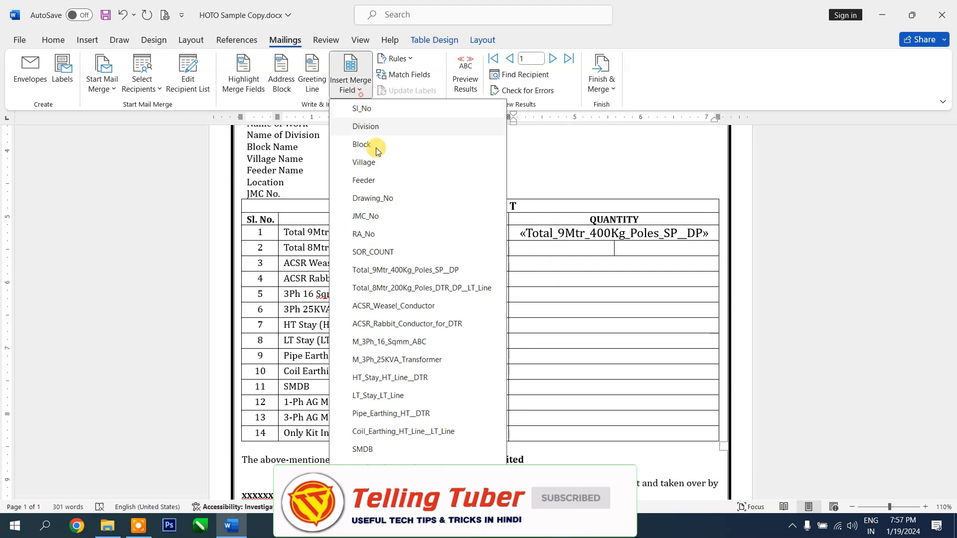
click(400, 288)
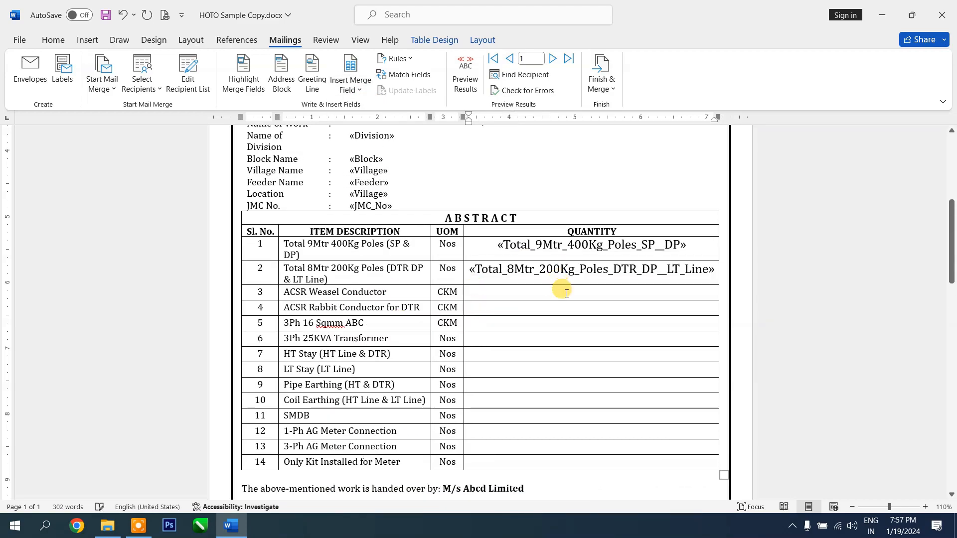
Step: Insert the ACSR_Weasel_Conductor and ACSR_Rabbit_Conductor_for_DTR merge fields as the quantities of abstract items 3 and 4
click(354, 85)
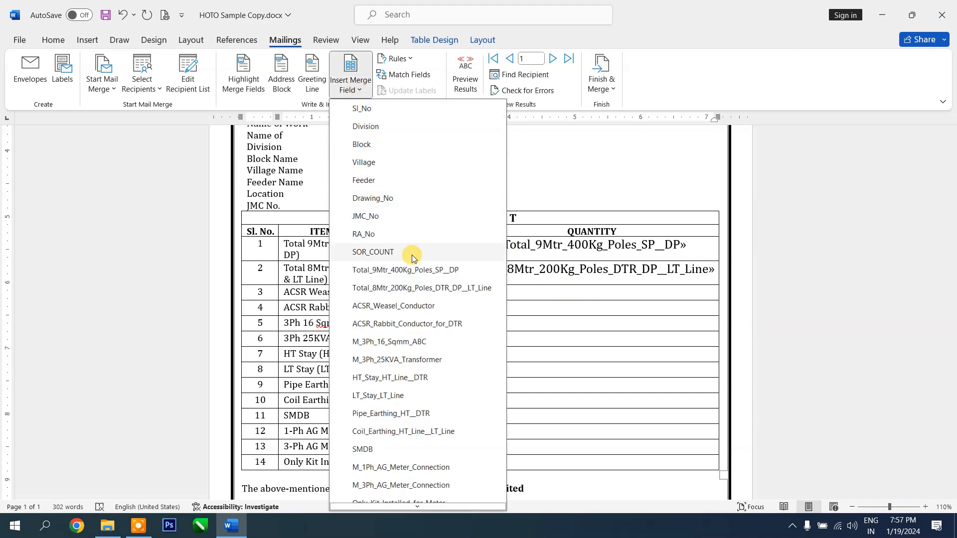
click(419, 307)
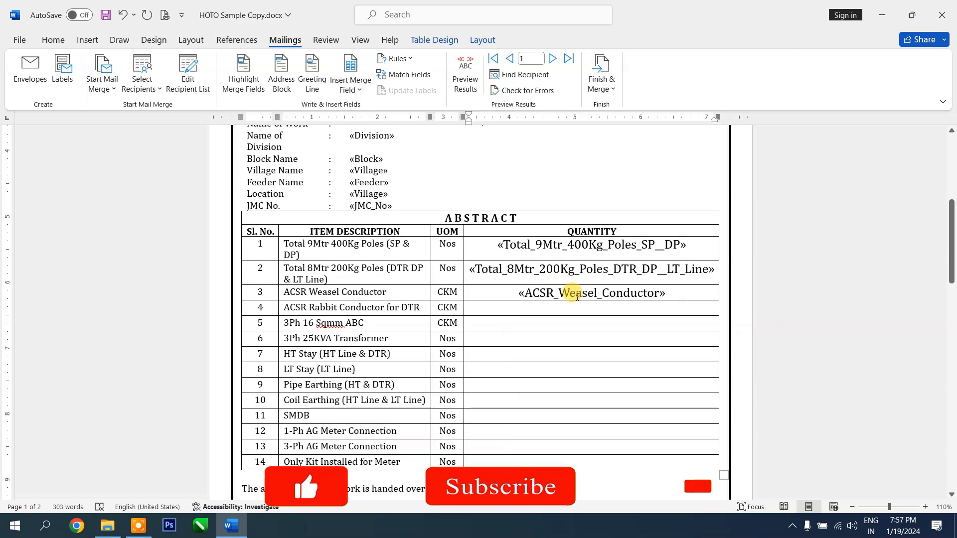
scroll(606, 286, down, 6)
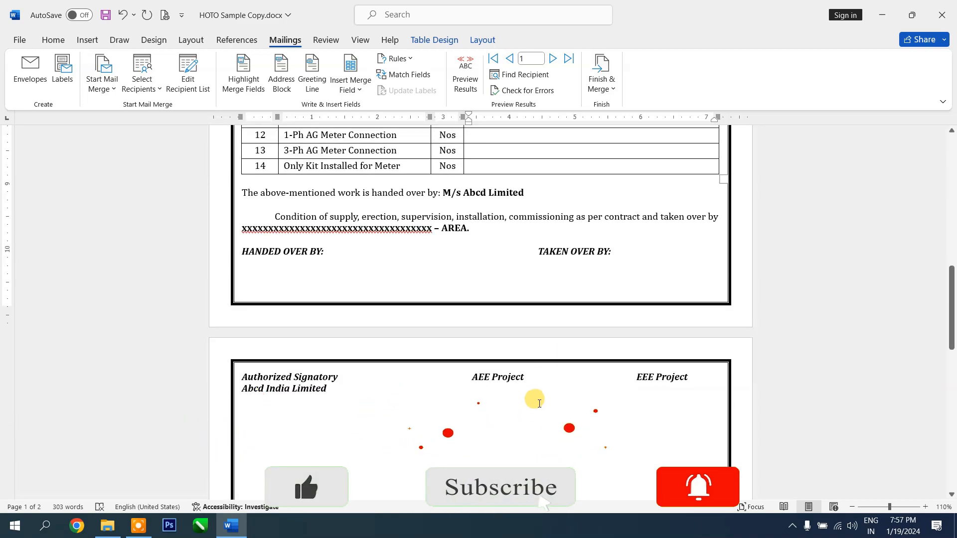
scroll(531, 399, up, 2)
scroll(528, 339, up, 4)
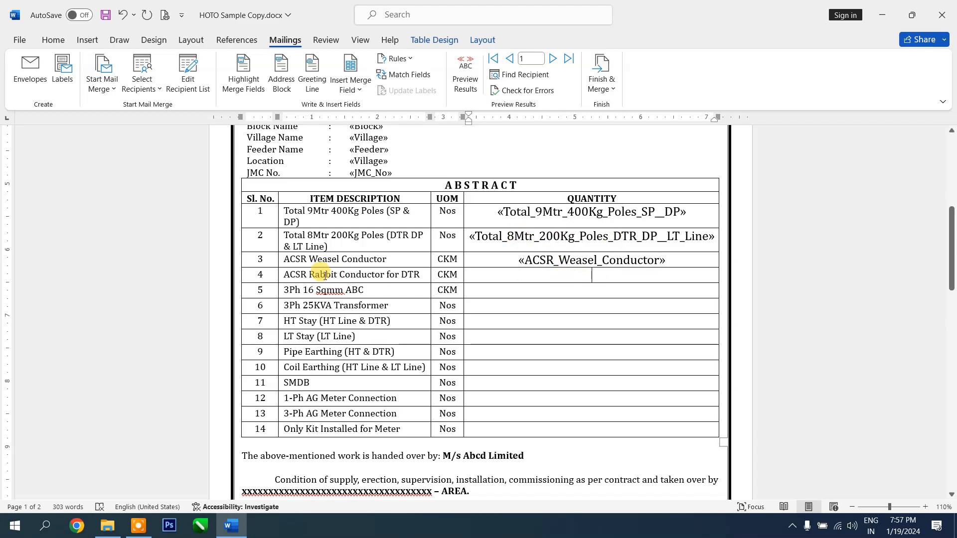
click(350, 84)
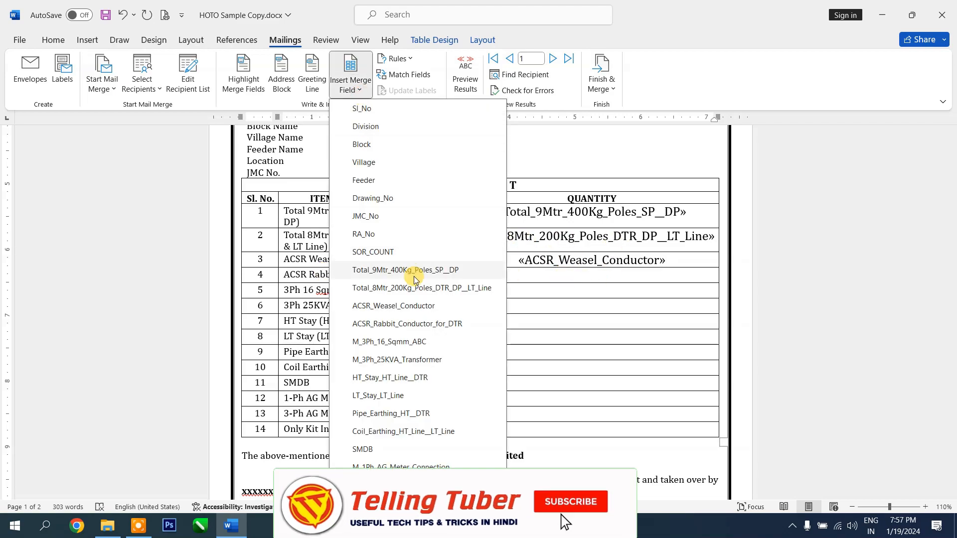
click(407, 323)
Step: Insert the M_3Ph_16_Sqmm_ABC and M_3Ph_25KVA_Transformer merge fields as the quantities of abstract items 5 and 6
scroll(481, 310, down, 3)
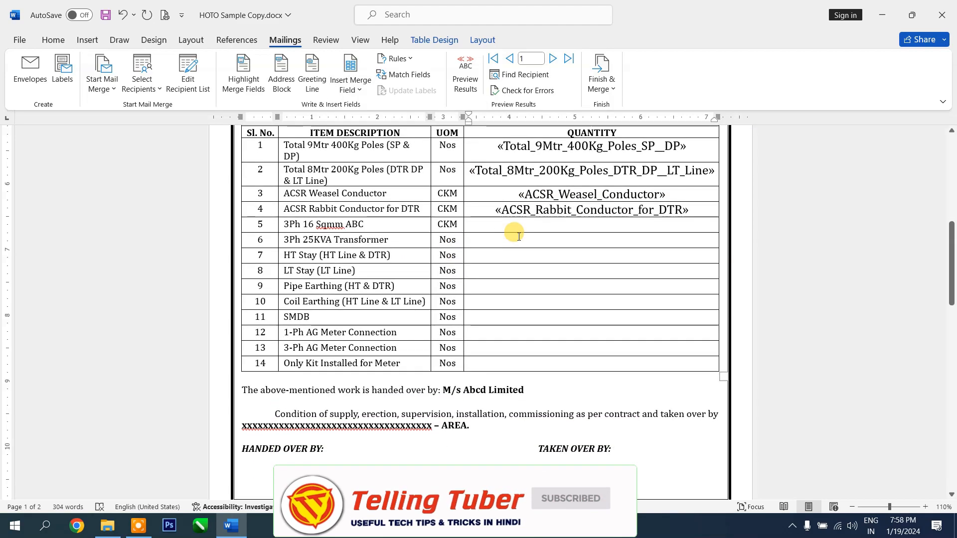
click(517, 227)
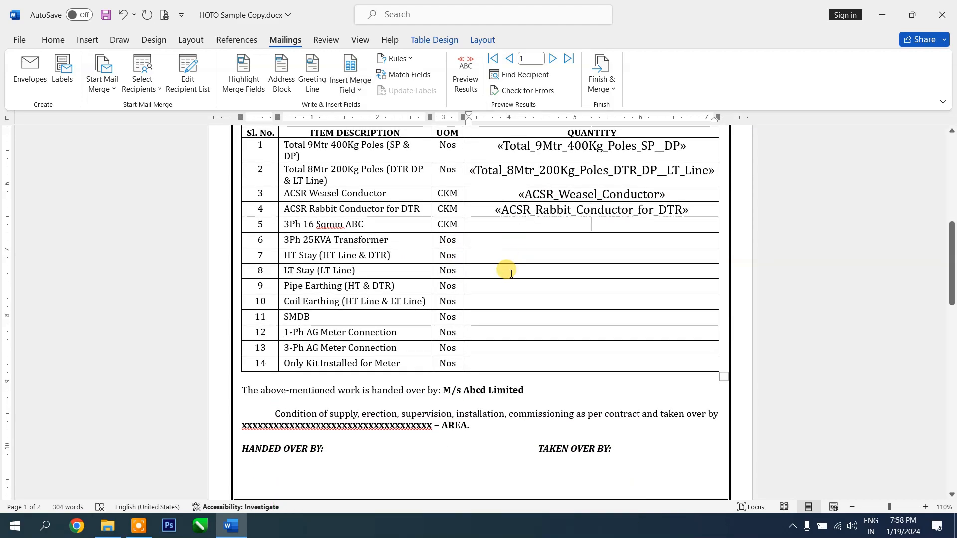
click(353, 84)
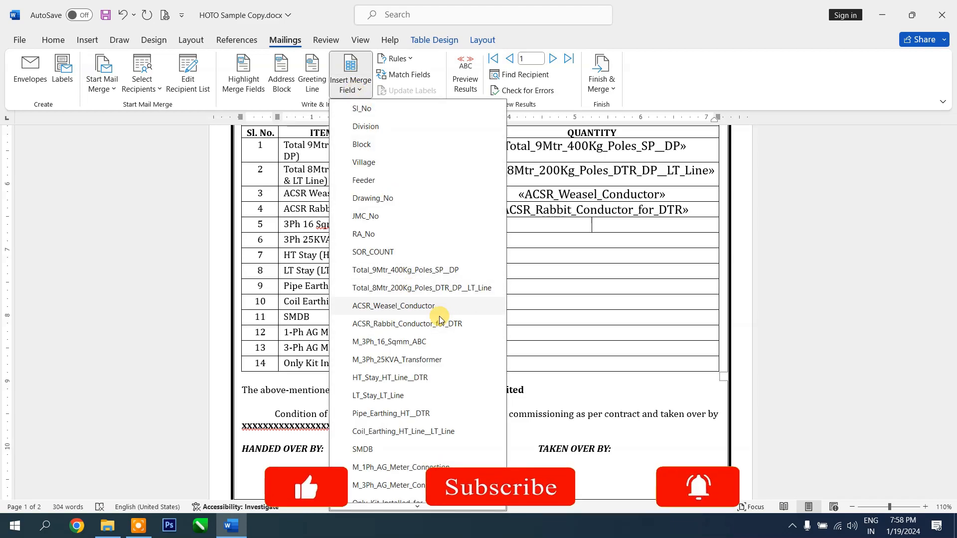
click(395, 341)
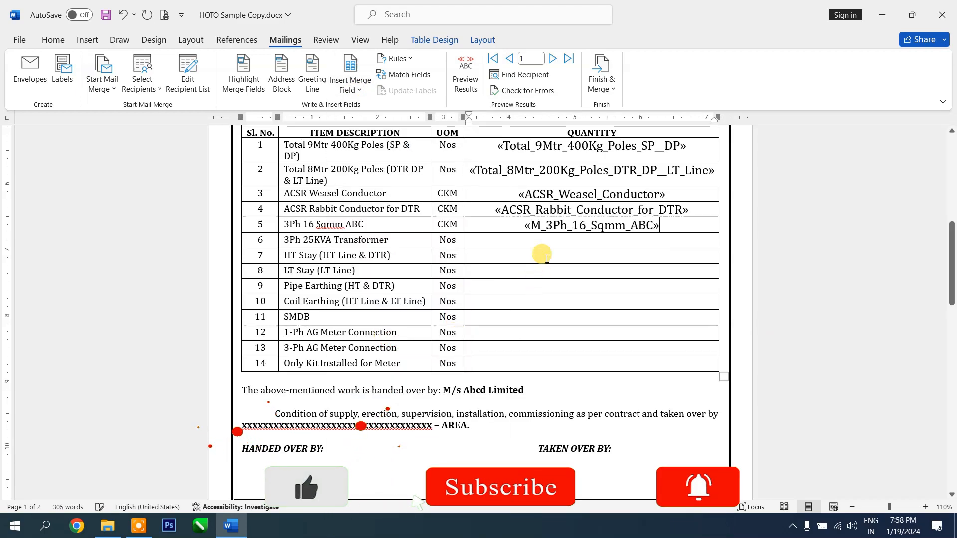
click(352, 82)
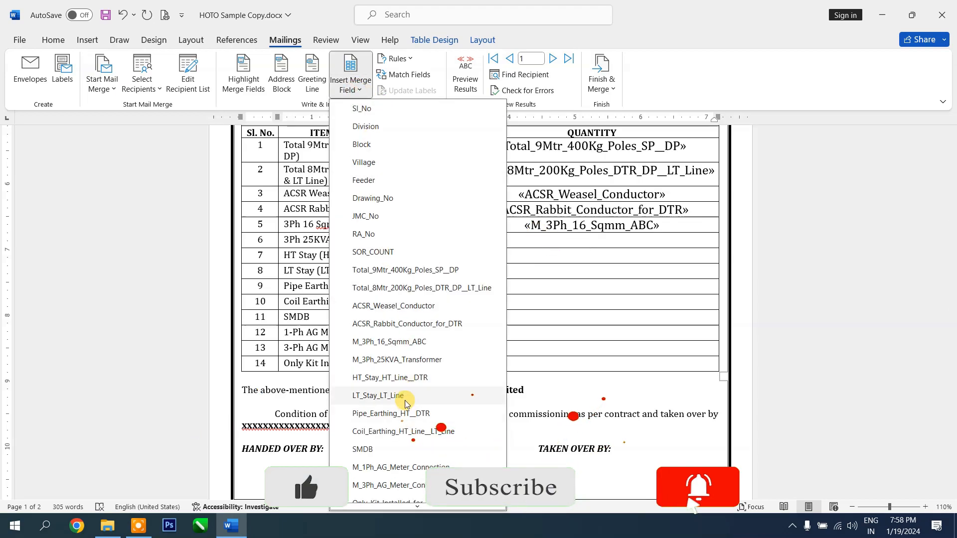
click(401, 361)
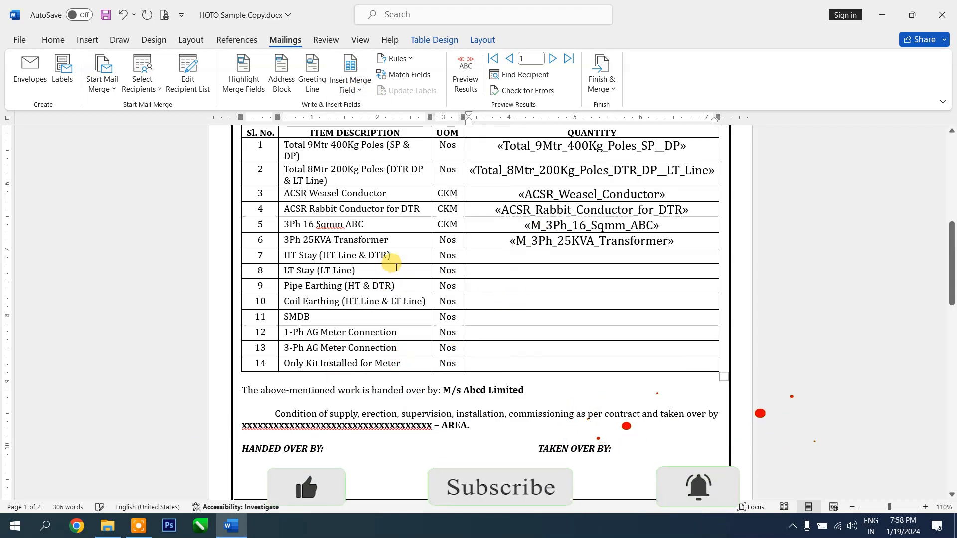
Step: Insert the HT_Stay_HT_Line__DTR and LT_Stay_LT_Line merge fields as the quantities of abstract items 7 and 8
click(359, 90)
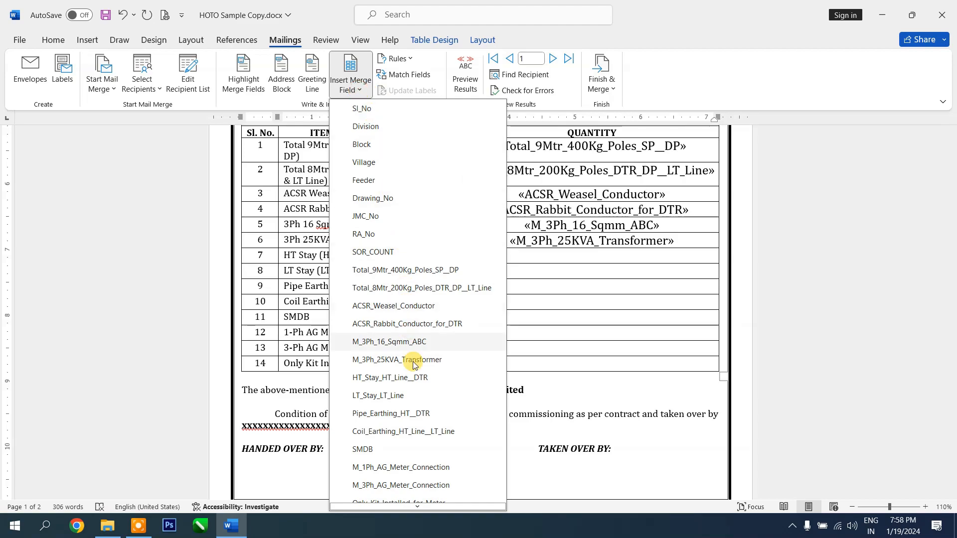
click(419, 377)
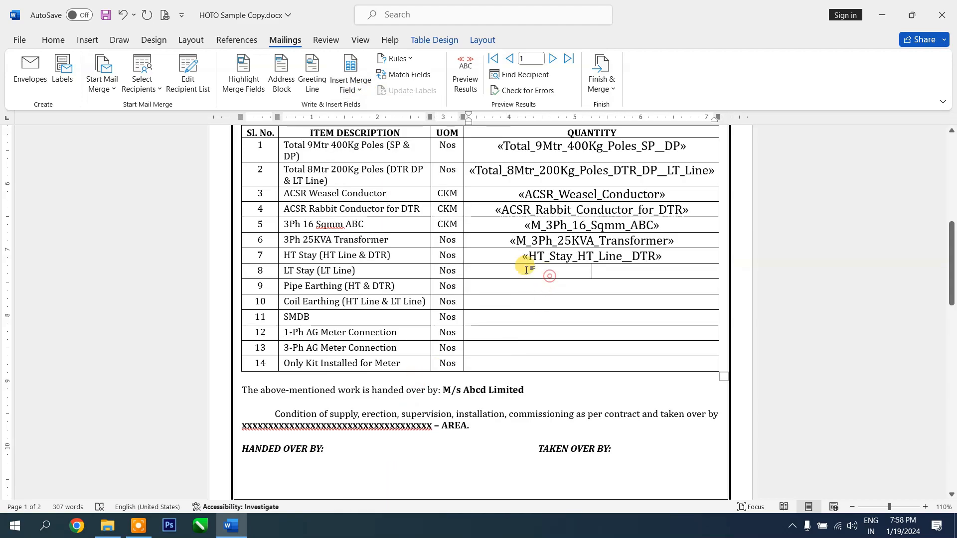
click(359, 93)
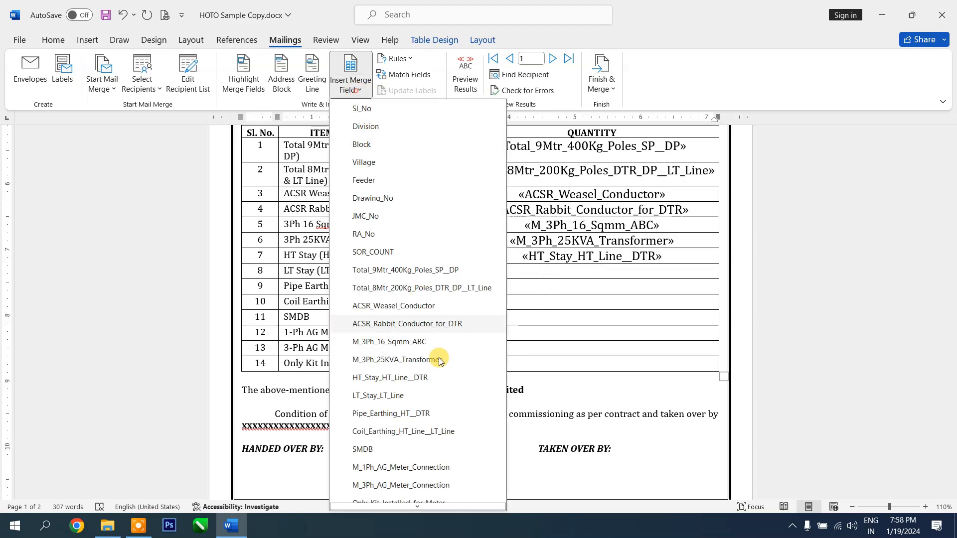
click(415, 396)
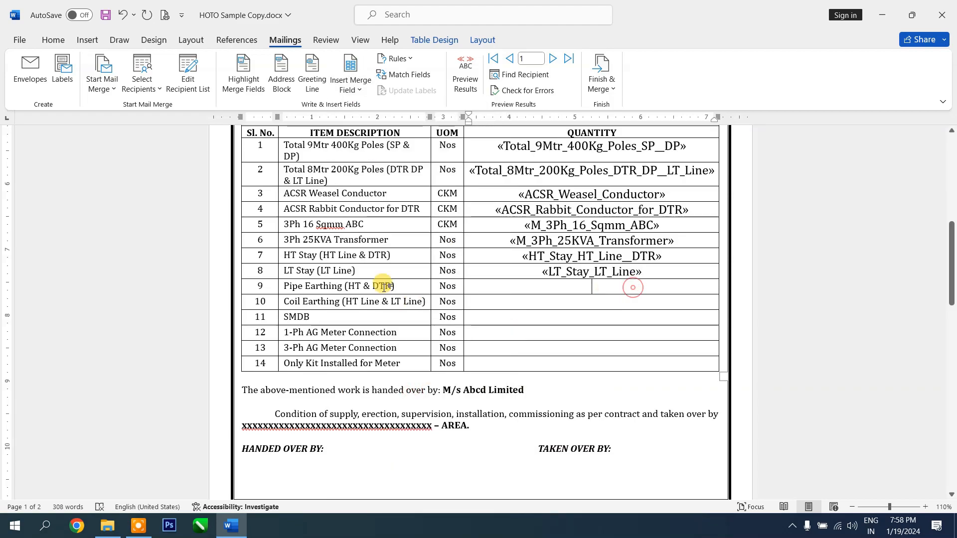
Step: Insert the Pipe_Earthing_HT__DTR and Coil_Earthing_HT_Line__LT_Line merge fields as the quantities of abstract items 9 and 10
click(353, 92)
click(369, 412)
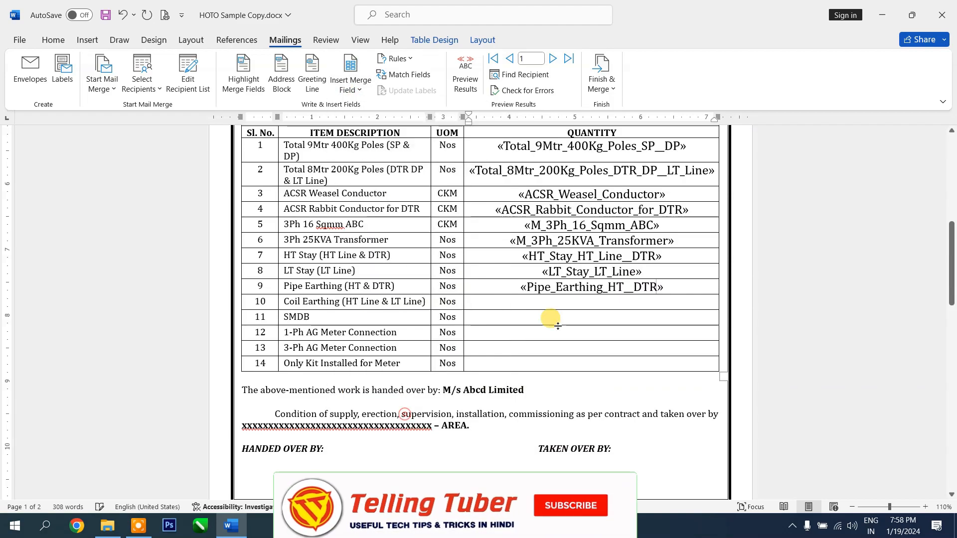
click(352, 89)
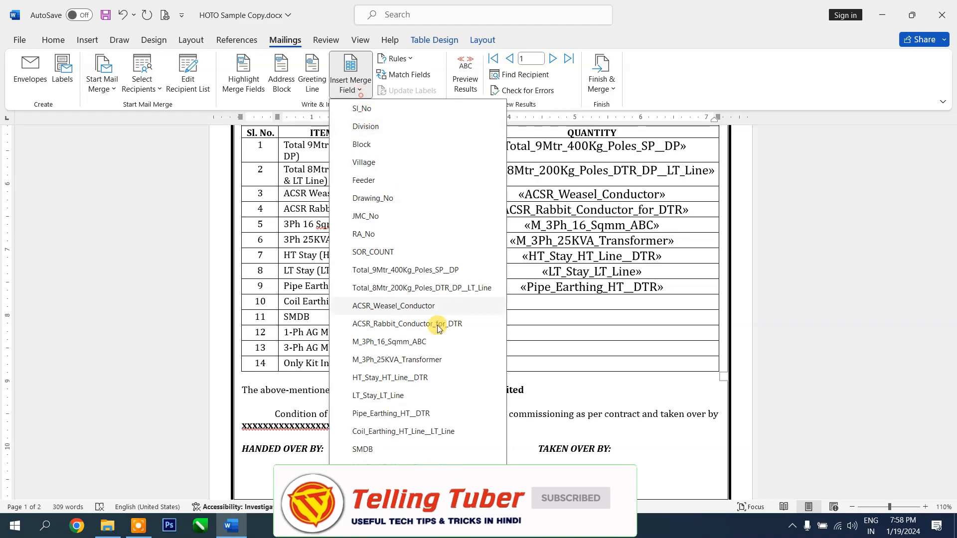
click(421, 432)
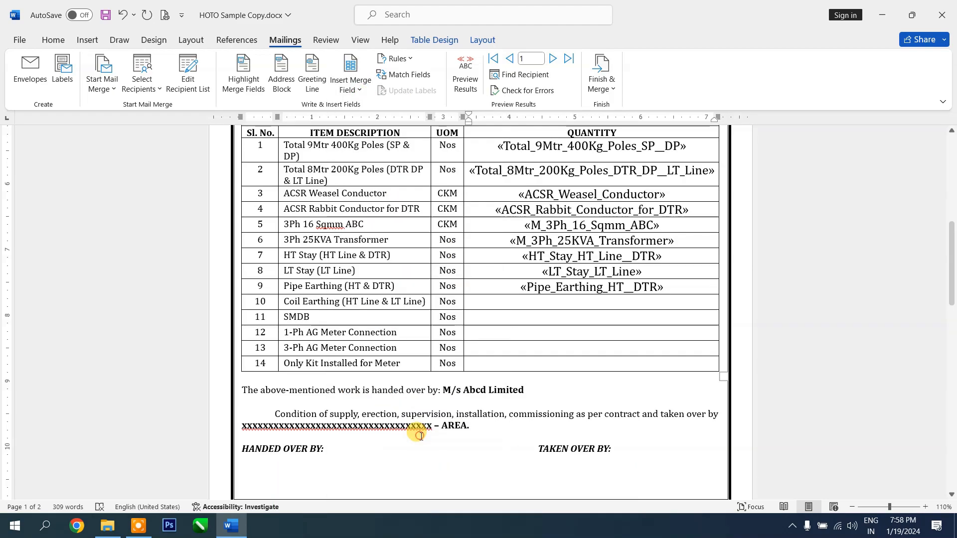
Step: Insert the SMDB and M_1Ph_AG_Meter_Connection merge fields as the quantities of abstract items 11 and 12
click(352, 89)
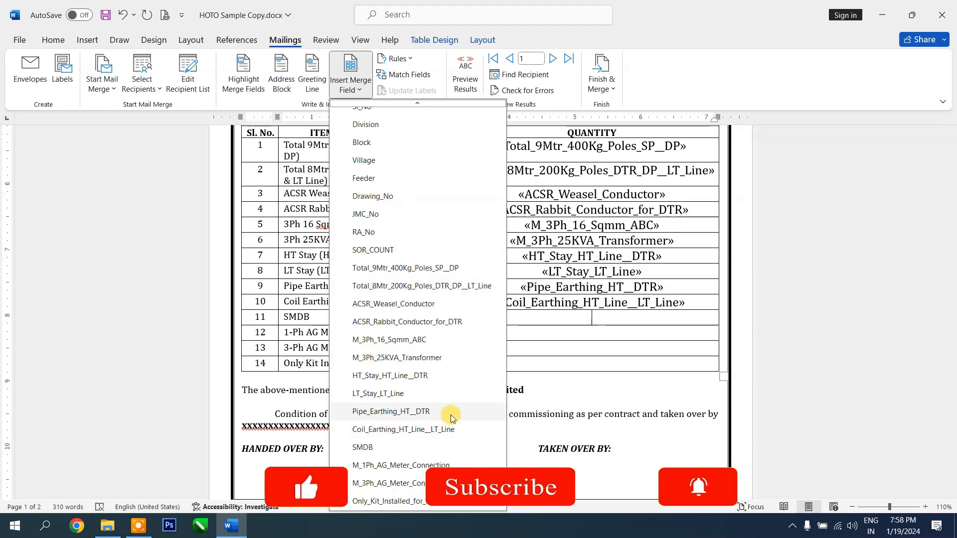
click(428, 447)
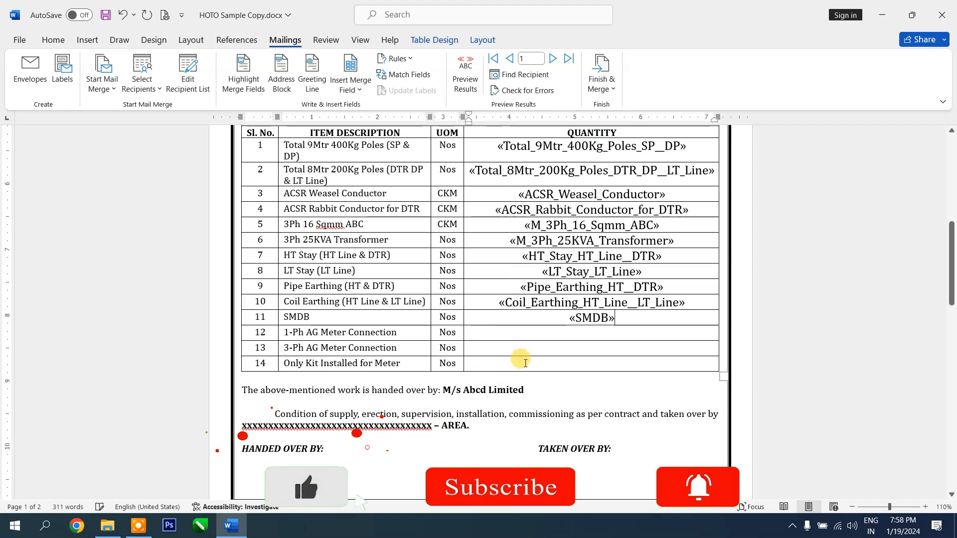
click(351, 85)
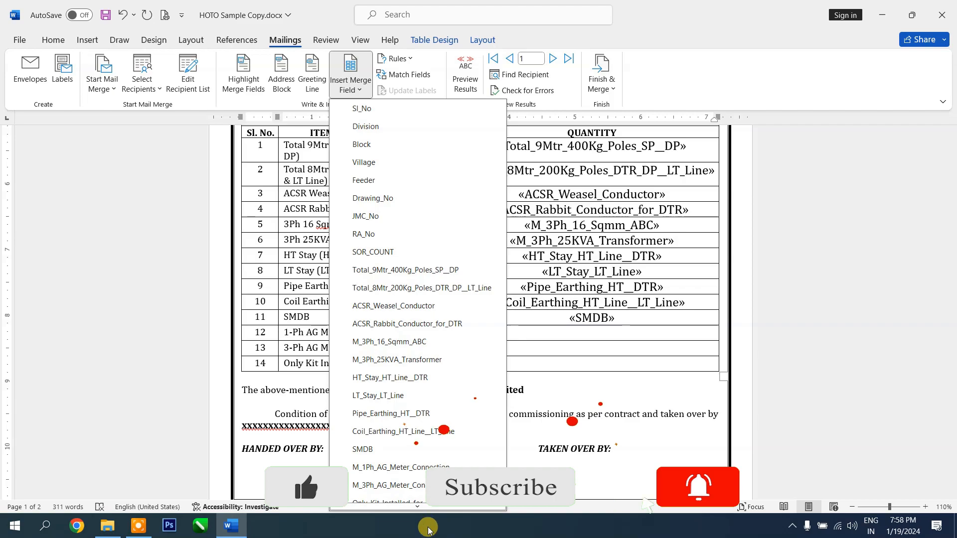
click(411, 468)
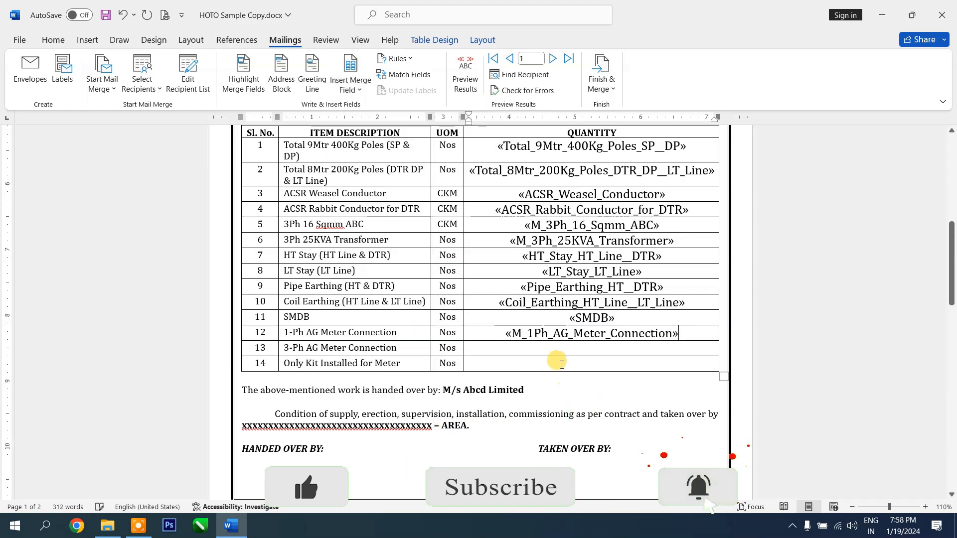
Step: Insert the M_3Ph_AG_Meter_Connection and Only_Kit_Installed_for_Meter merge fields as the quantities of abstract items 13 and 14
click(352, 95)
click(391, 481)
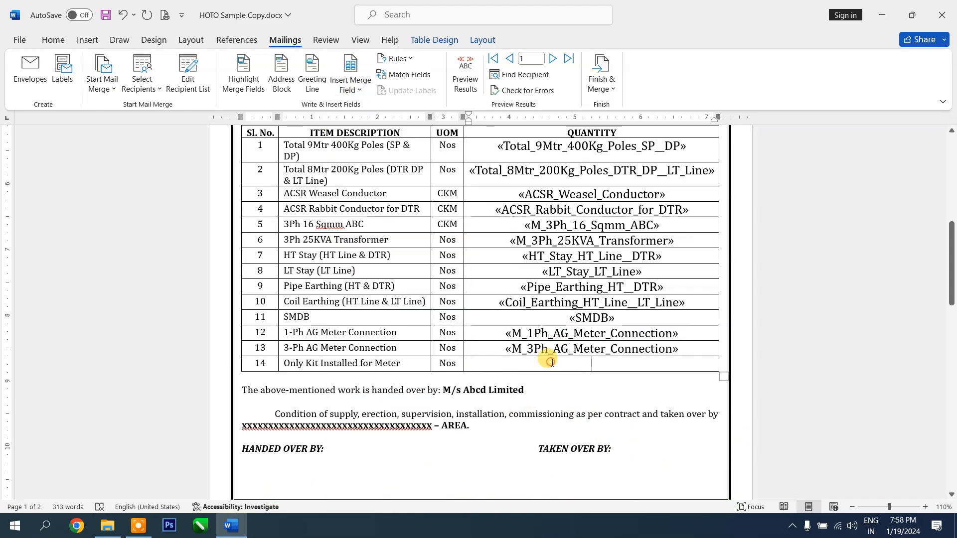
click(363, 75)
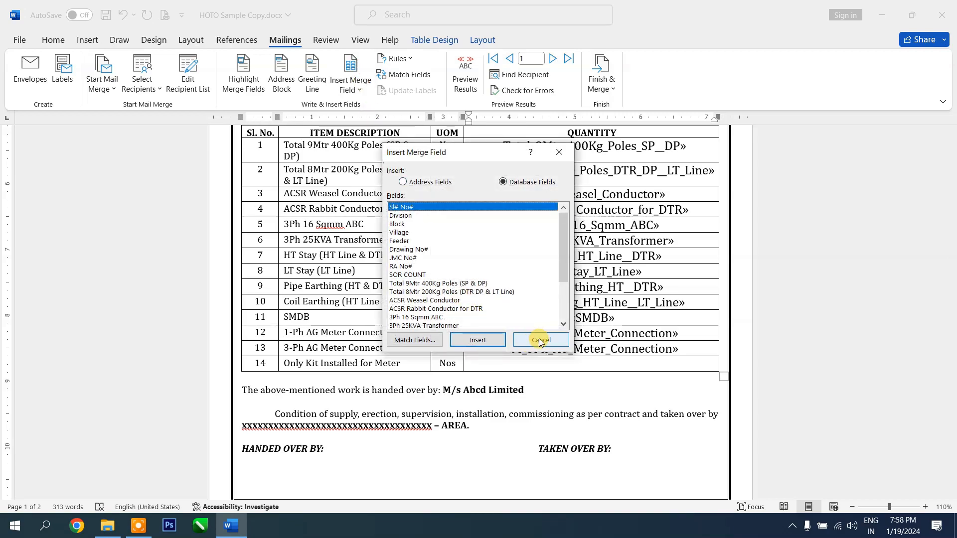
click(539, 340)
click(352, 89)
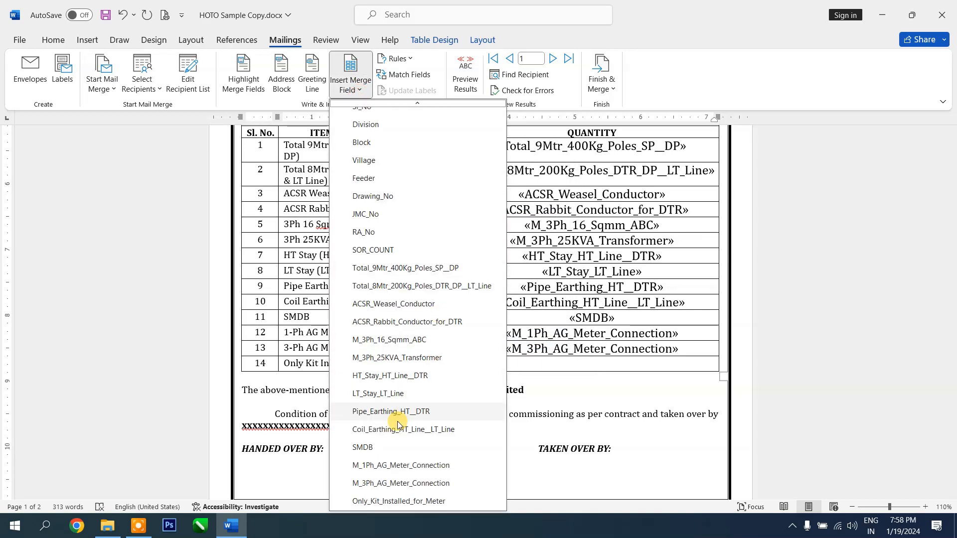
click(399, 502)
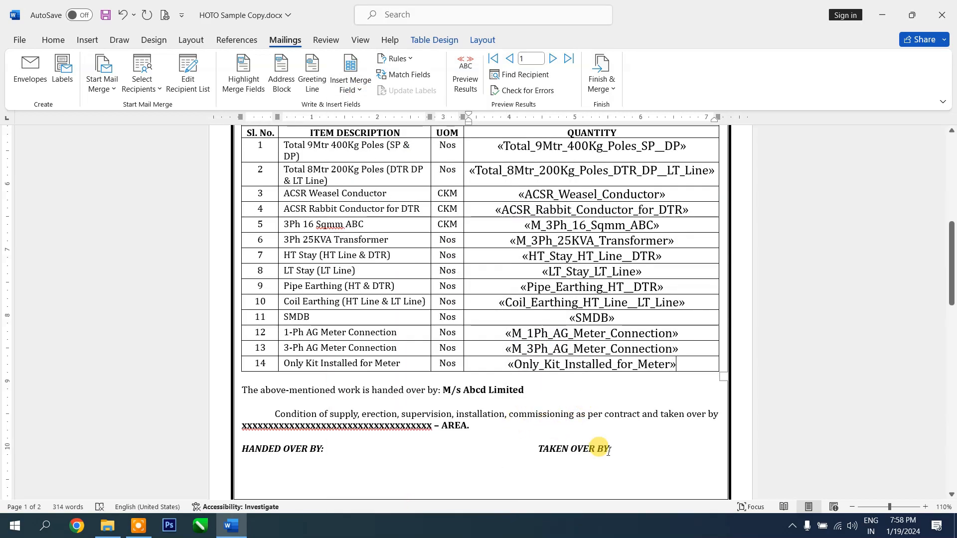
Step: Finish the mail merge by generating editable individual documents for all records
scroll(608, 451, down, 5)
ctrl+scroll(609, 384, down, 4)
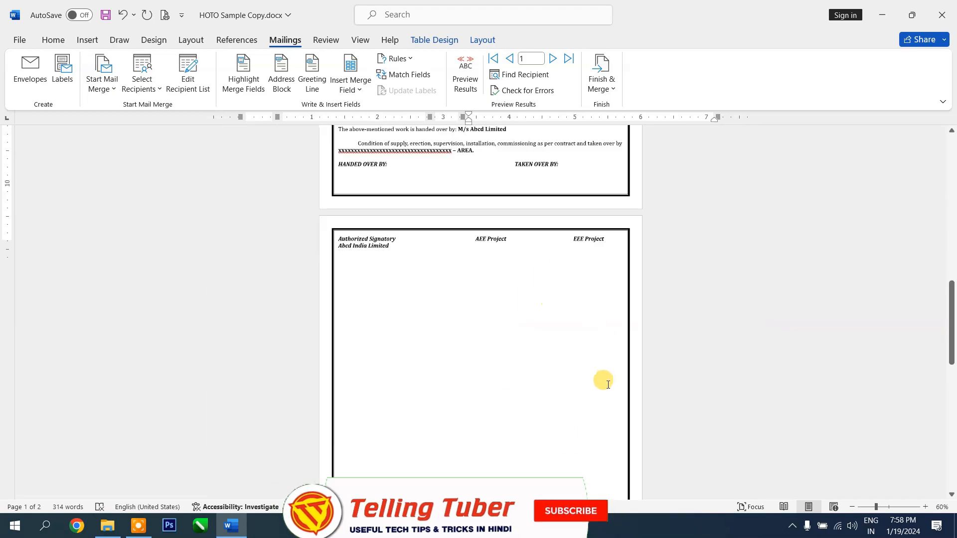
ctrl+scroll(609, 385, down, 1)
scroll(596, 380, up, 3)
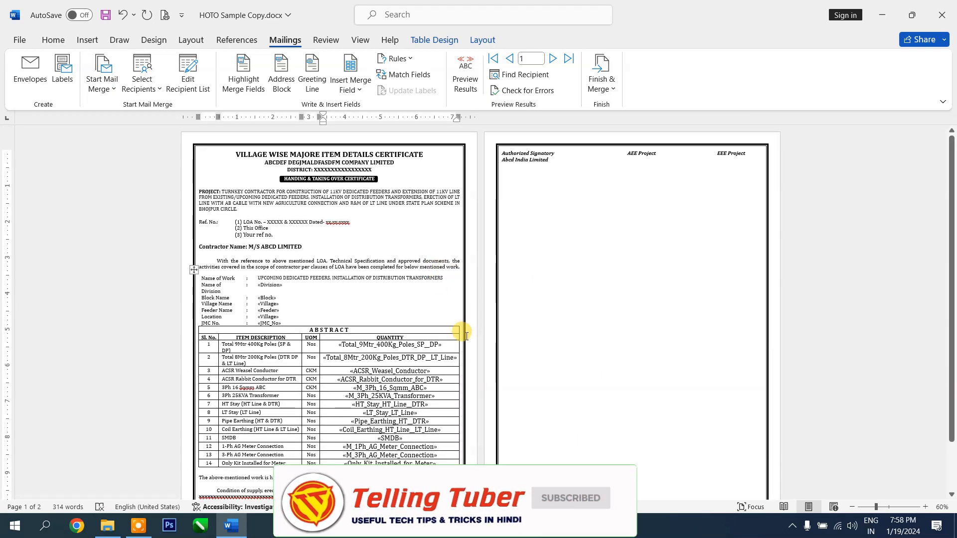
ctrl+scroll(461, 333, down, 5)
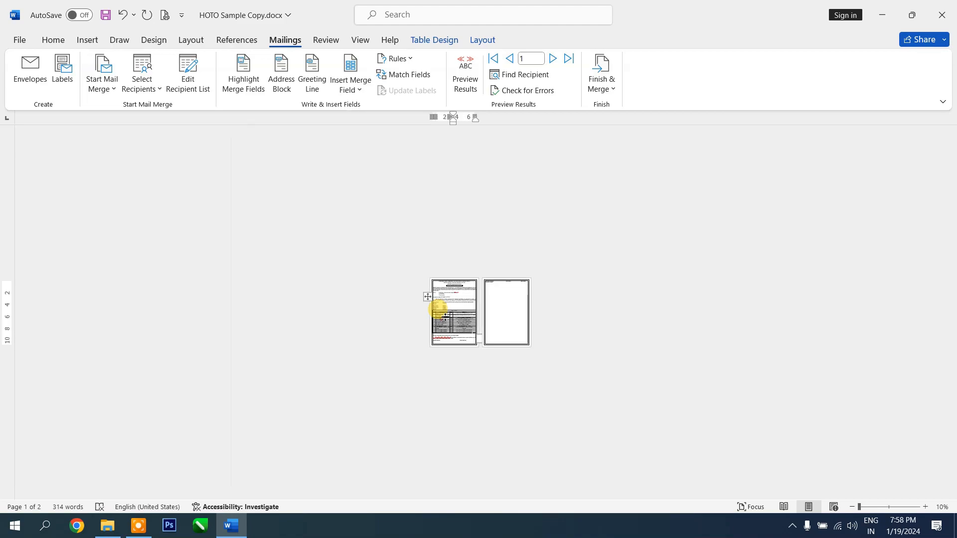
ctrl+scroll(445, 318, up, 1)
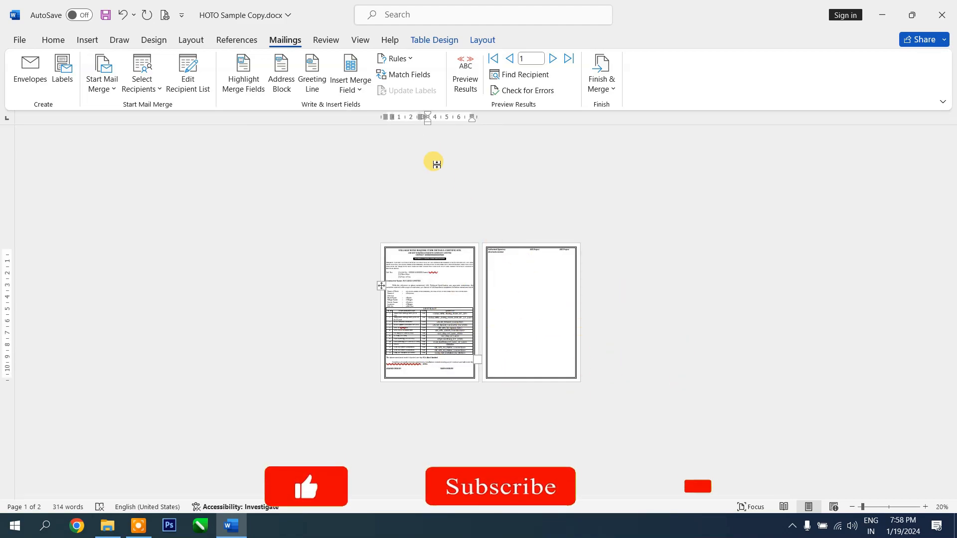
click(460, 274)
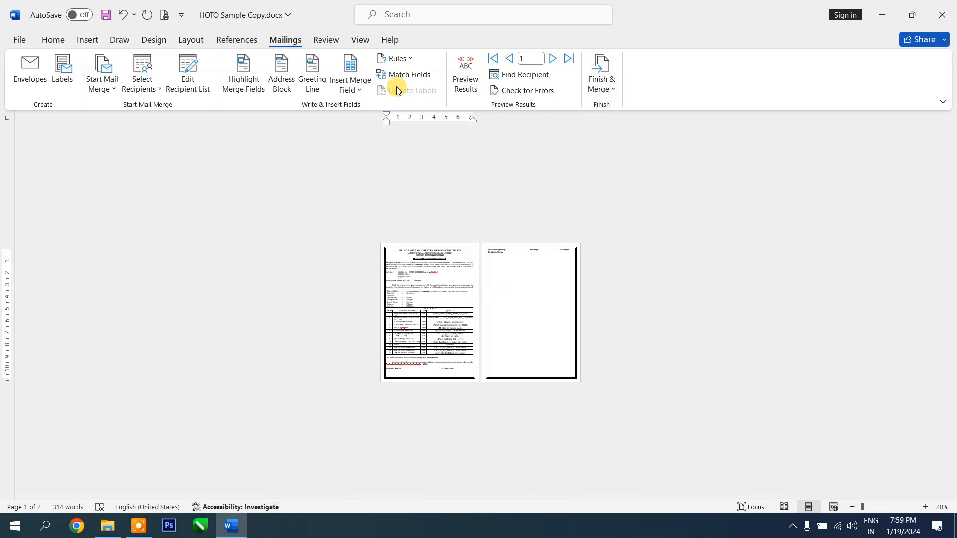
click(614, 90)
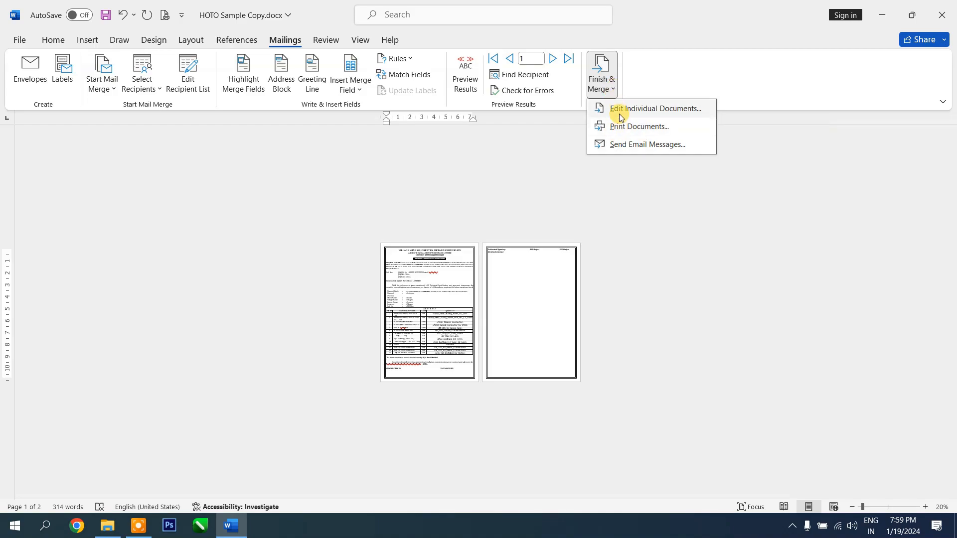
click(659, 113)
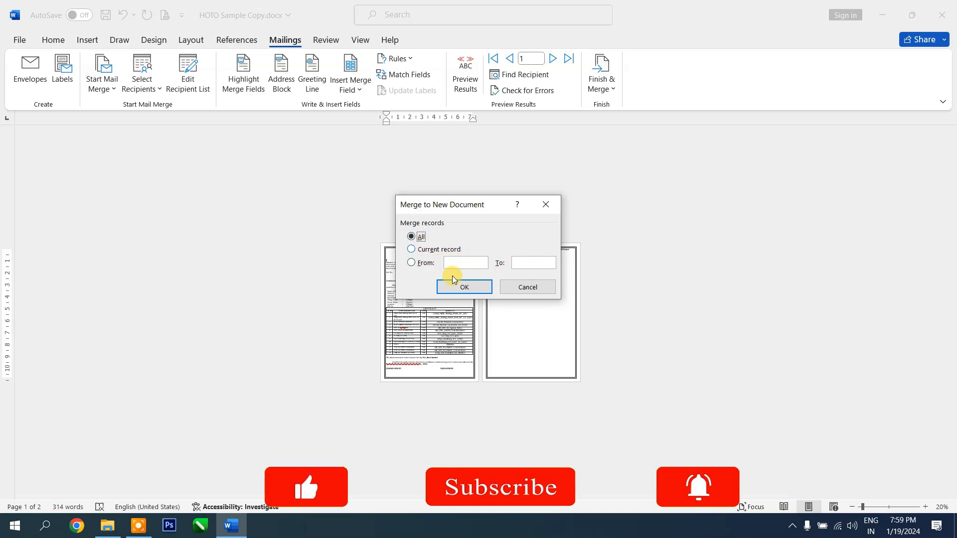
click(463, 288)
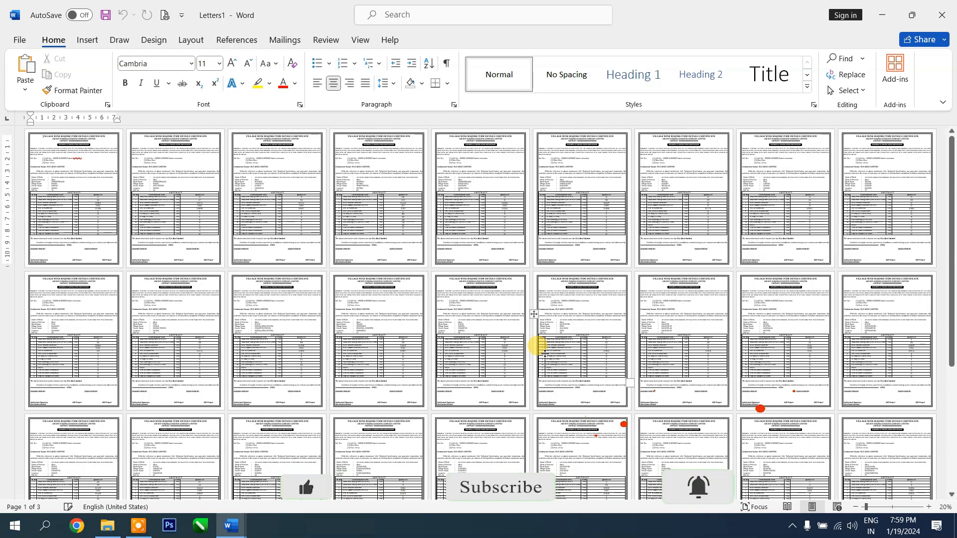
Step: Delete the blank last page at the end of the merged document
scroll(406, 406, down, 3)
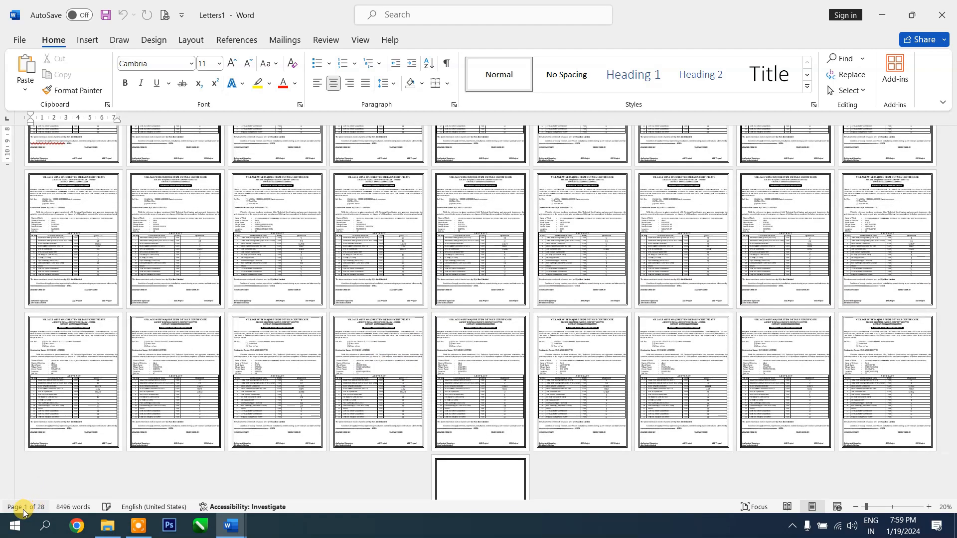
scroll(412, 452, down, 2)
click(475, 458)
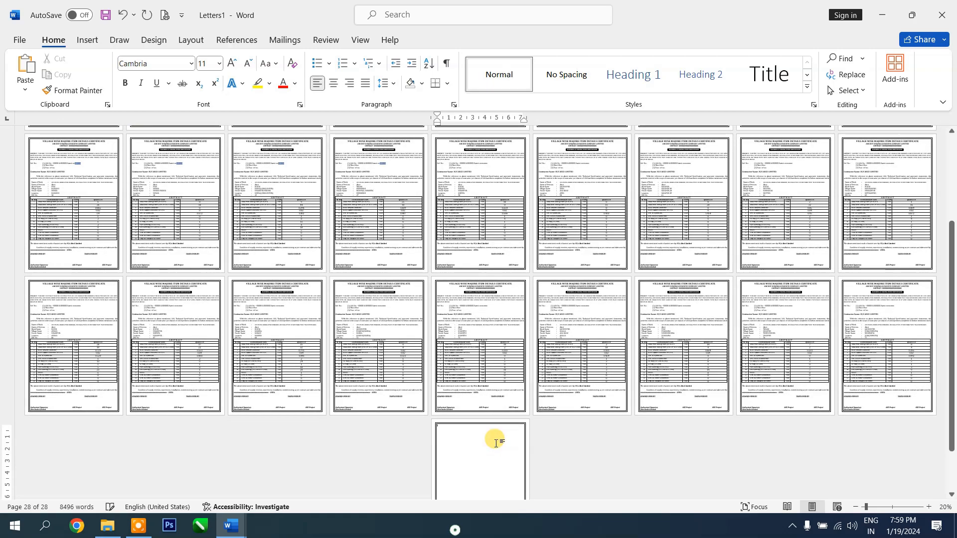
key(BackSpace)
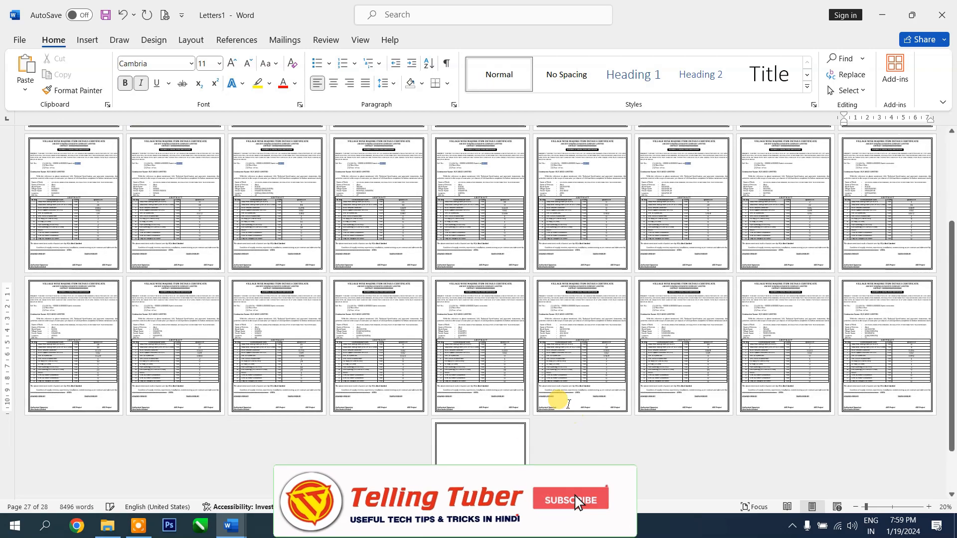
Step: Examine the work details, JMC numbers and abstract quantities on the first three merged certificates
scroll(560, 399, up, 2)
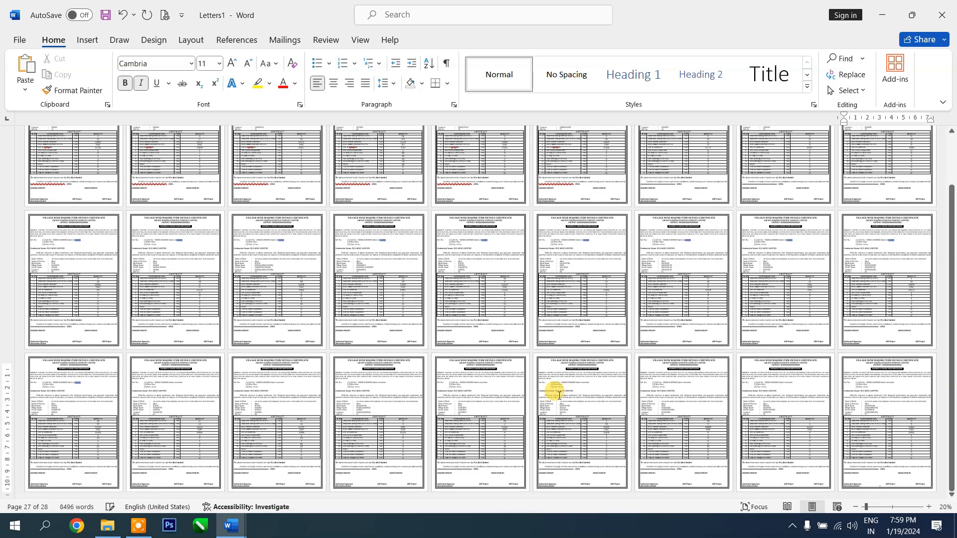
scroll(98, 221, up, 2)
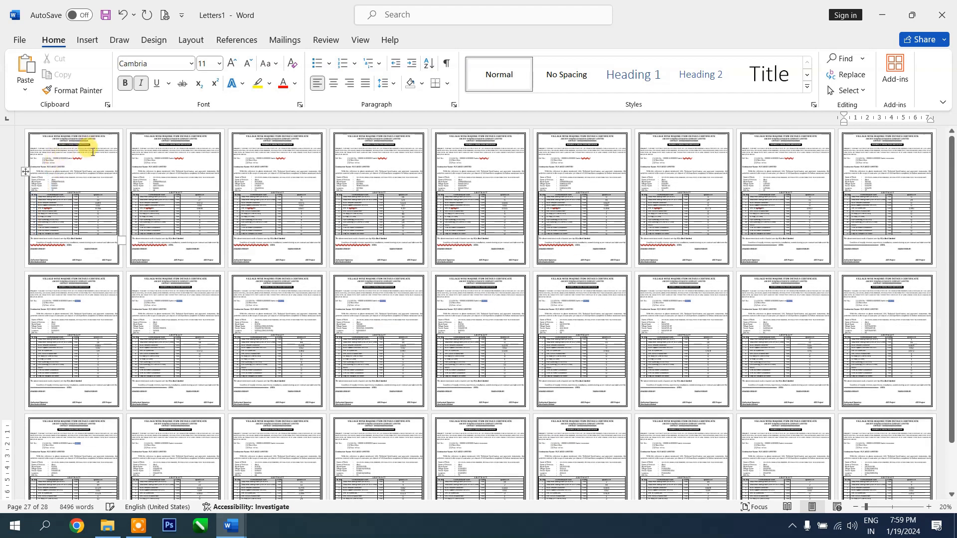
click(93, 149)
scroll(91, 157, up, 7)
scroll(91, 157, up, 6)
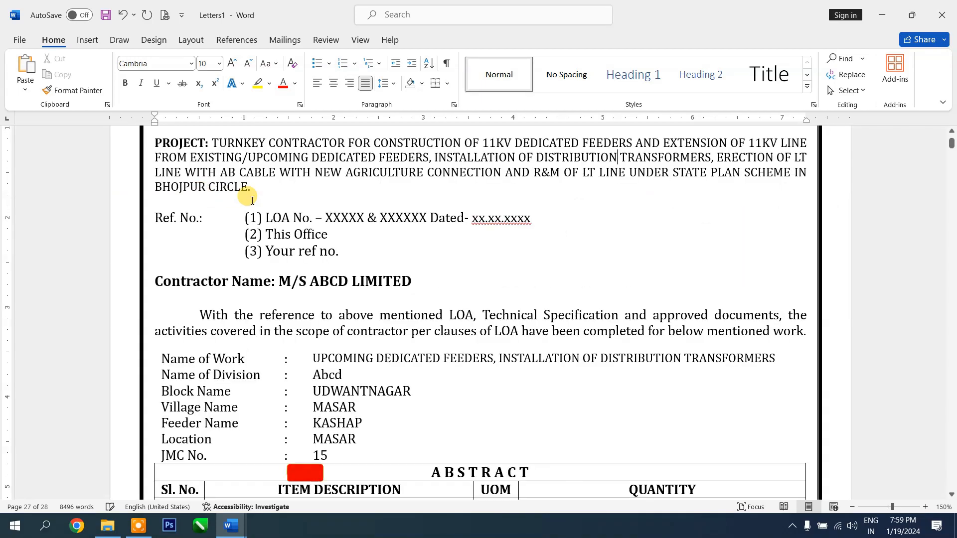
scroll(463, 319, down, 5)
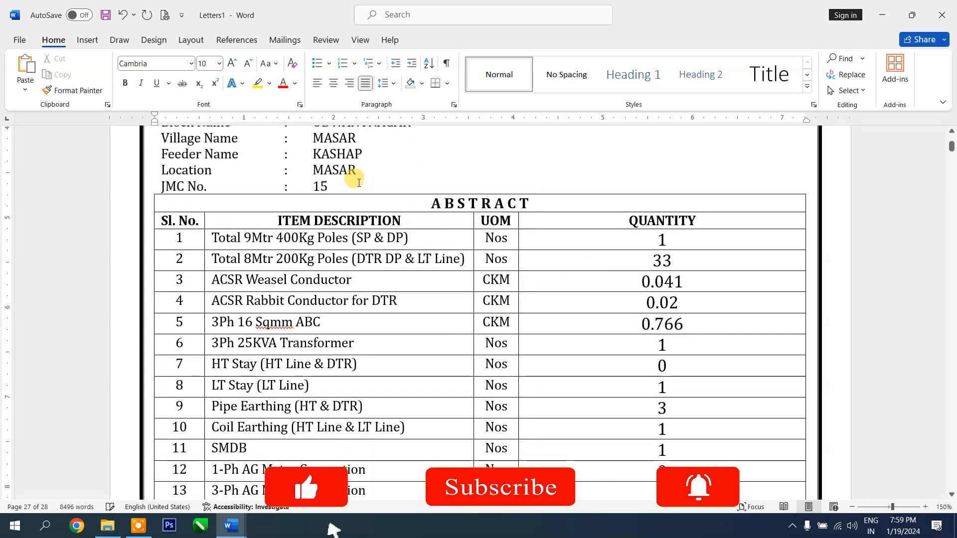
scroll(360, 184, up, 2)
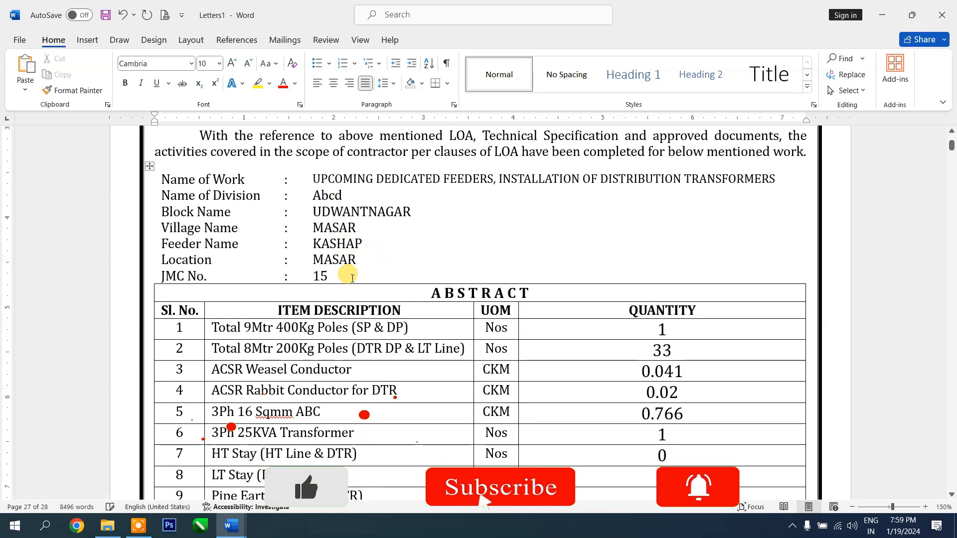
click(338, 275)
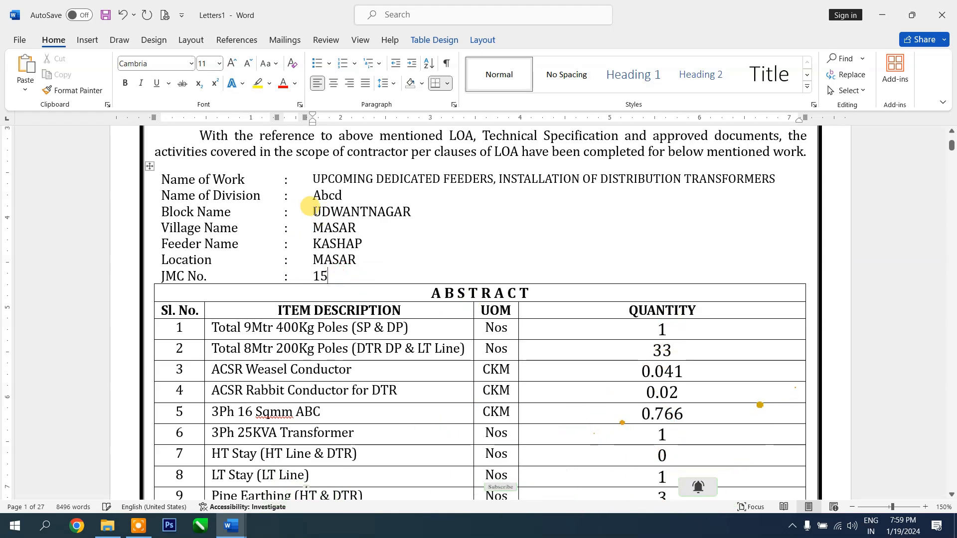
drag(313, 212, 347, 229)
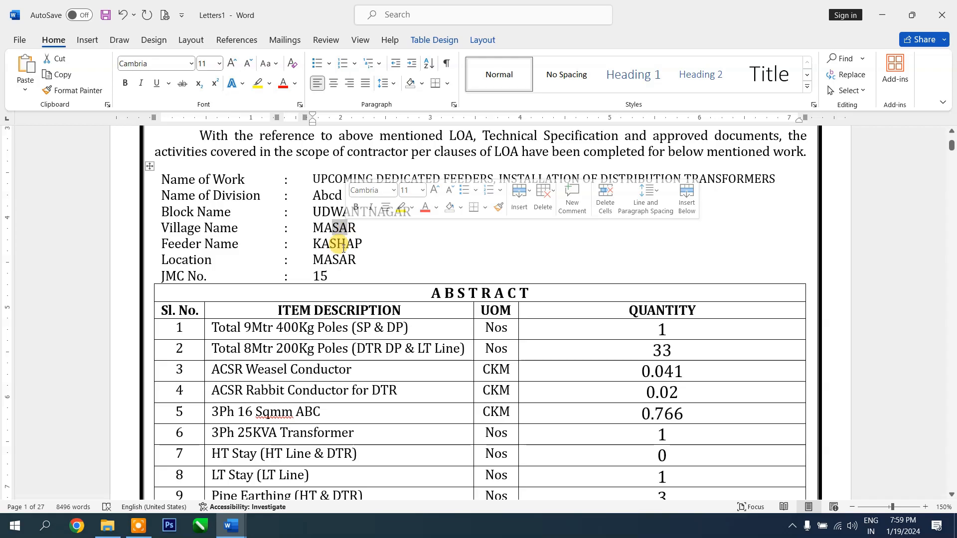
scroll(528, 339, down, 15)
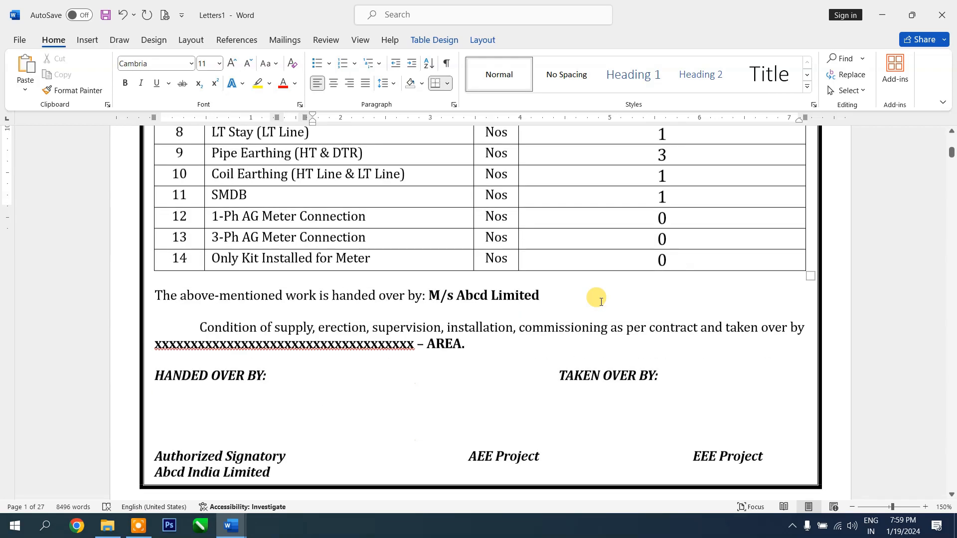
scroll(349, 160, up, 5)
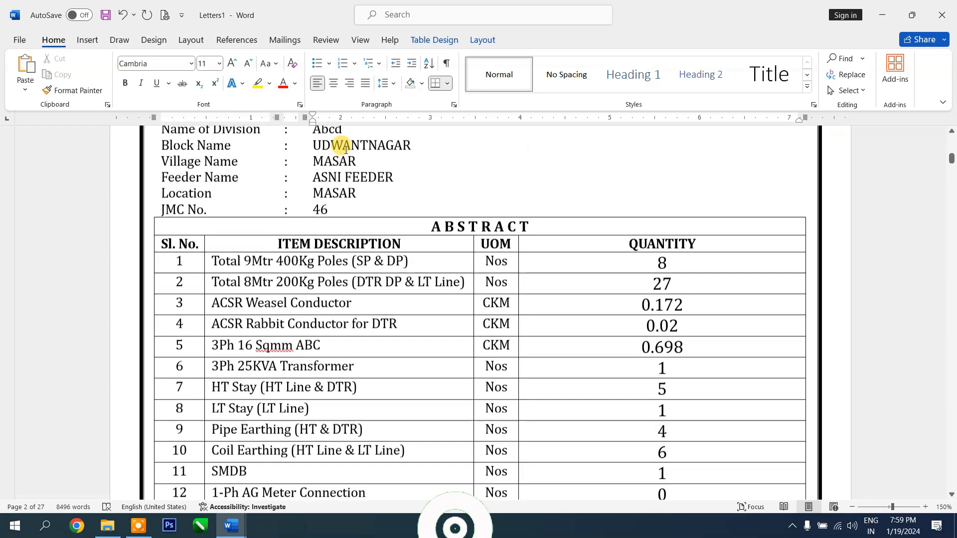
scroll(560, 257, down, 2)
scroll(560, 256, down, 12)
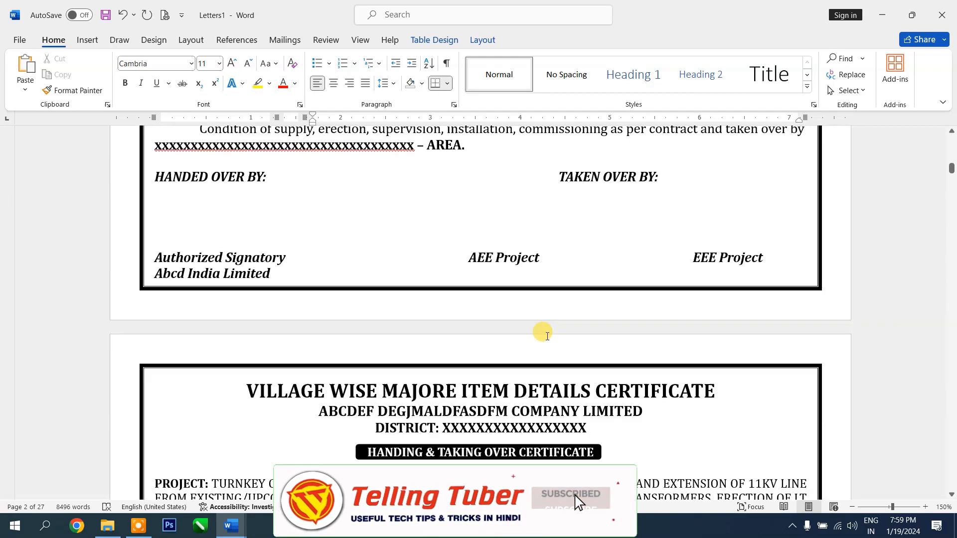
click(326, 292)
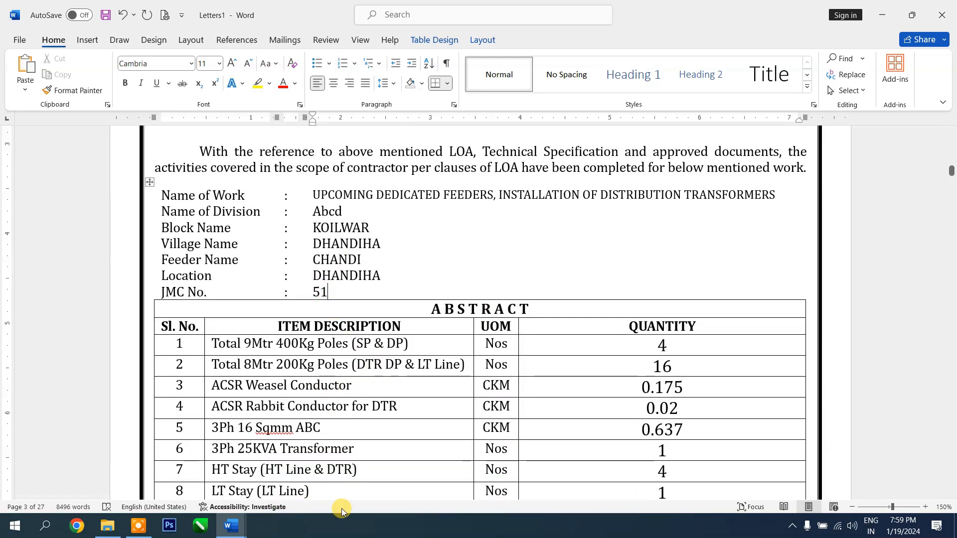
Step: Open the source workbook RA-5 Consumprtion.xlsx read-only in Excel and compare its JMC numbers with the merged certificates in Word
click(108, 527)
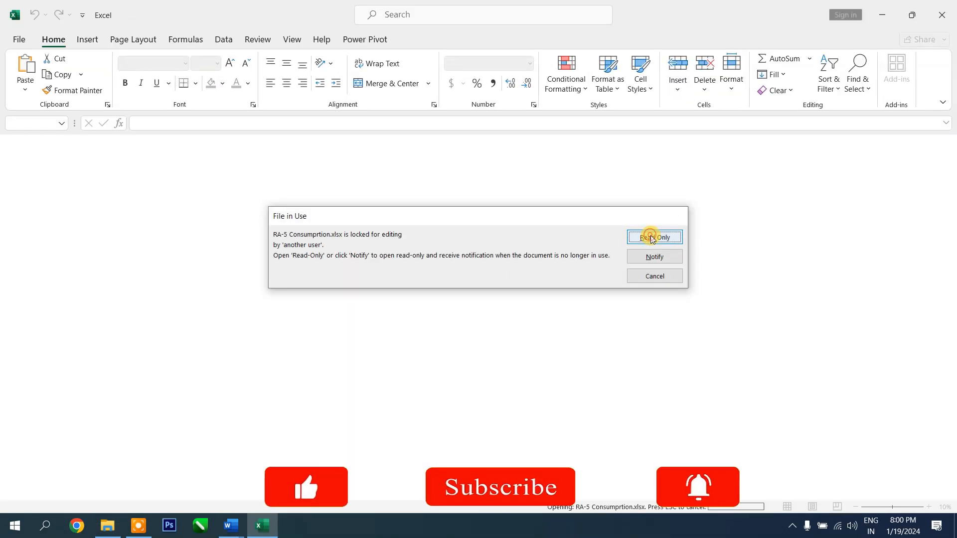
click(648, 237)
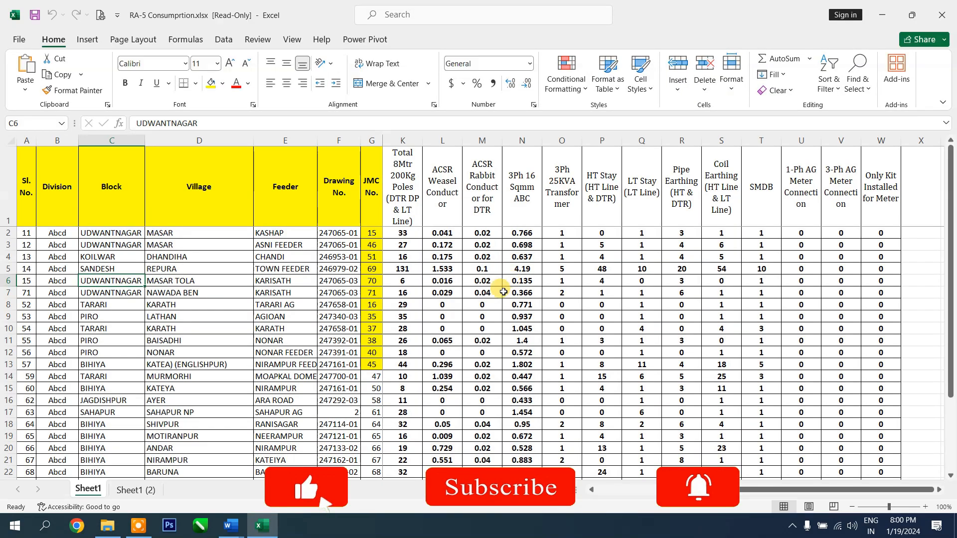
click(365, 251)
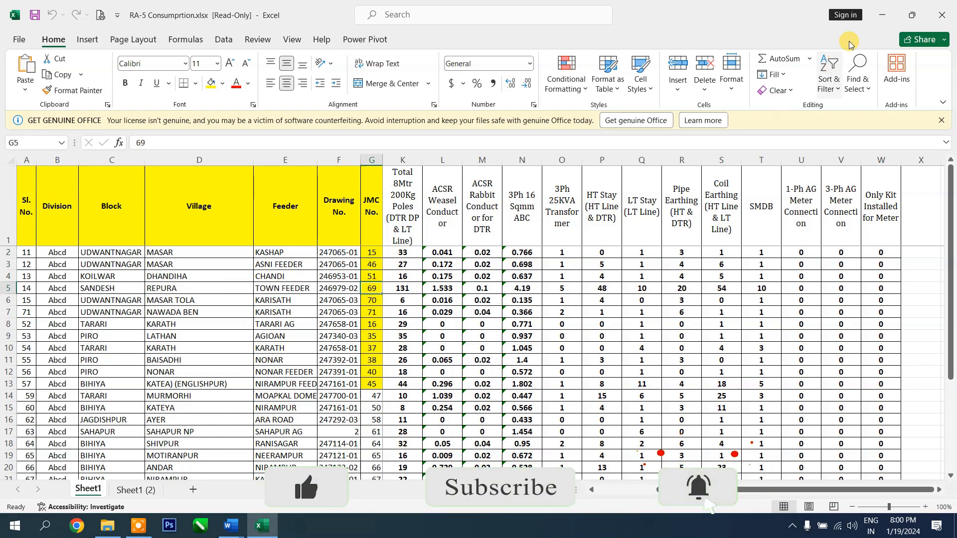
click(880, 21)
click(344, 287)
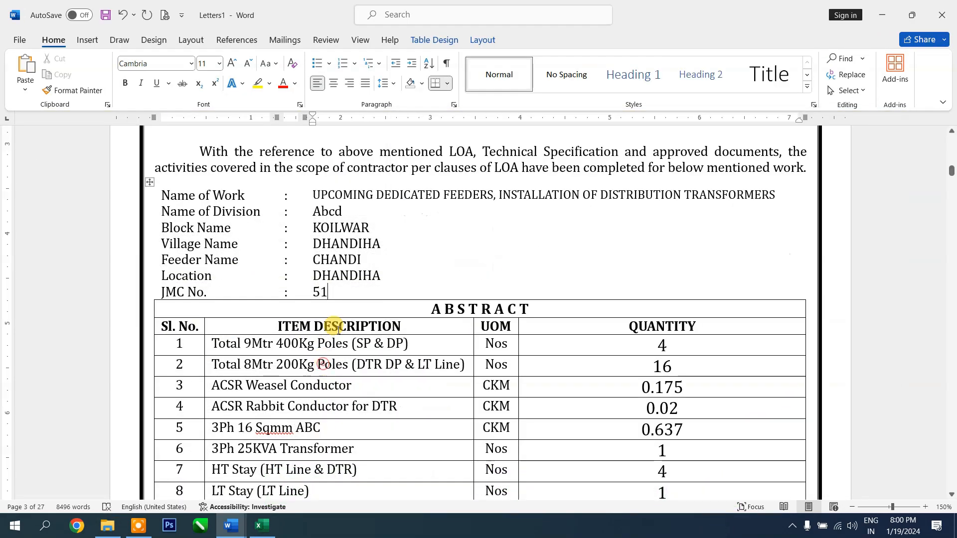
scroll(344, 286, down, 20)
scroll(337, 331, up, 18)
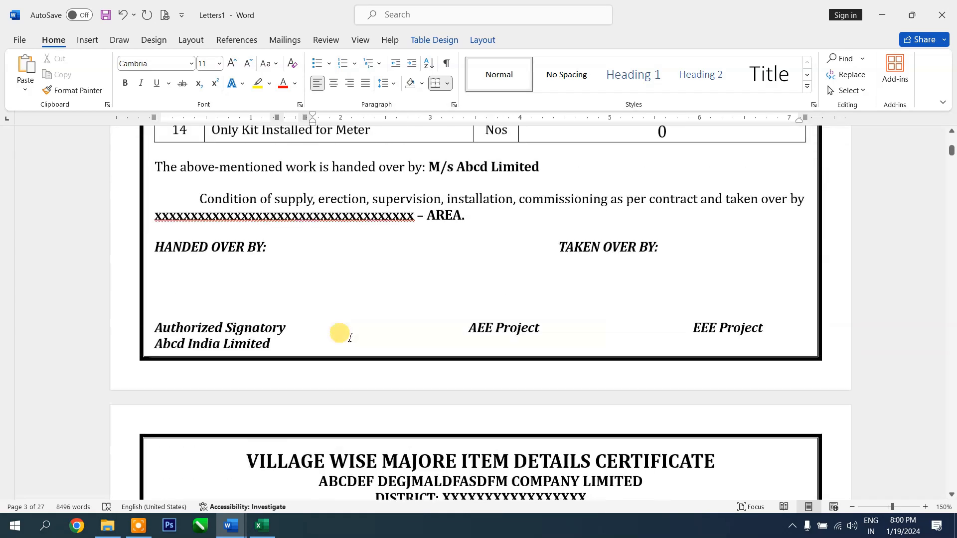
Step: Recheck the village details, JMC numbers and abstract quantities on the first three merged certificates
scroll(351, 337, up, 20)
scroll(349, 344, down, 5)
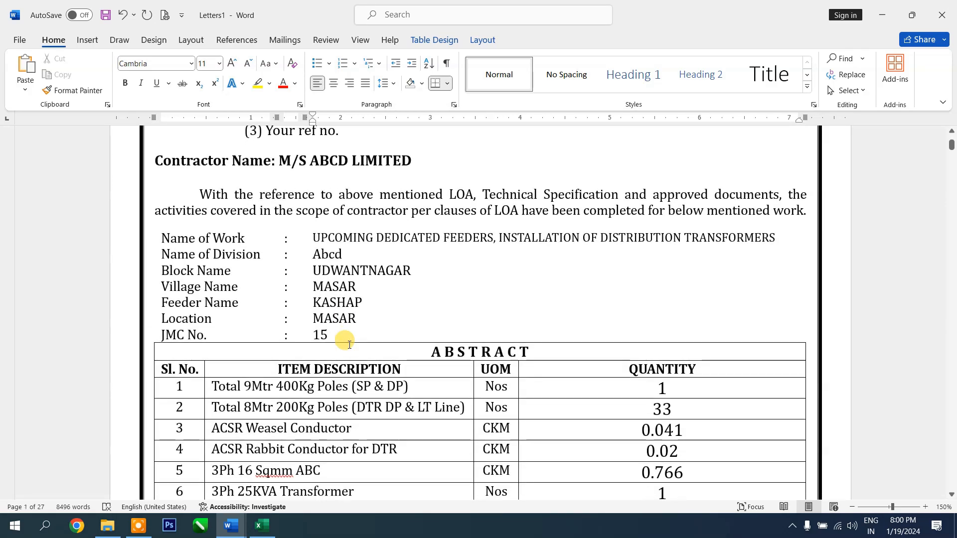
scroll(332, 336, down, 20)
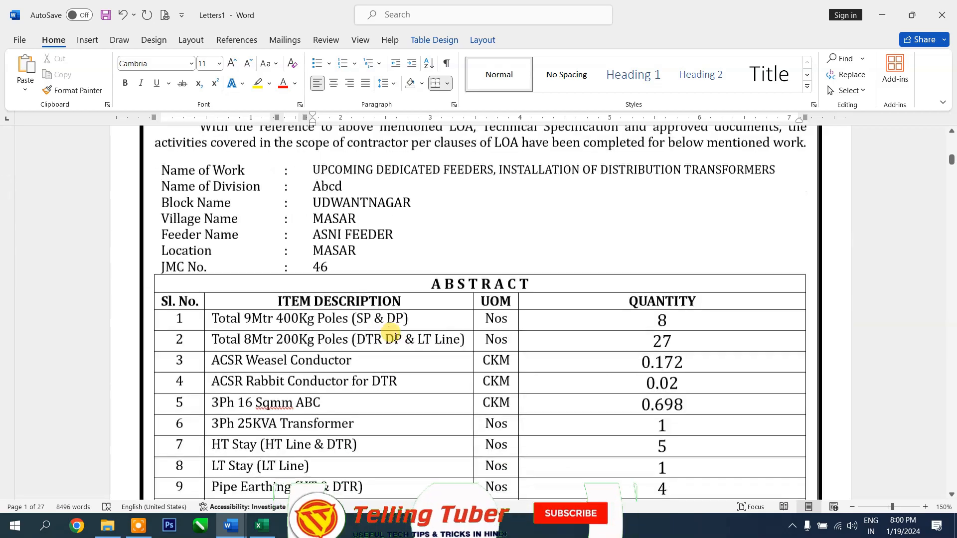
scroll(380, 324, down, 15)
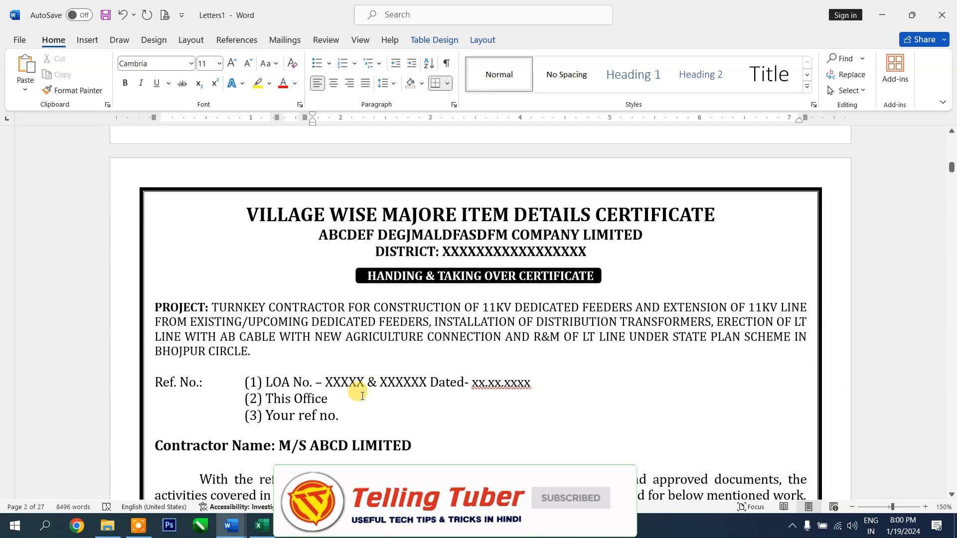
scroll(329, 397, down, 4)
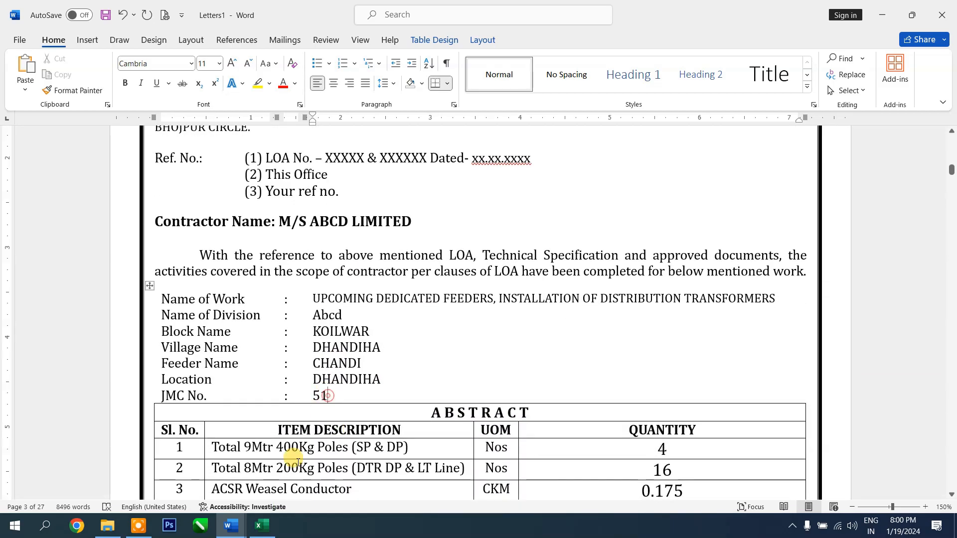
Step: Switch to the source workbook in Excel, review its records down to the last row, and close it
click(262, 526)
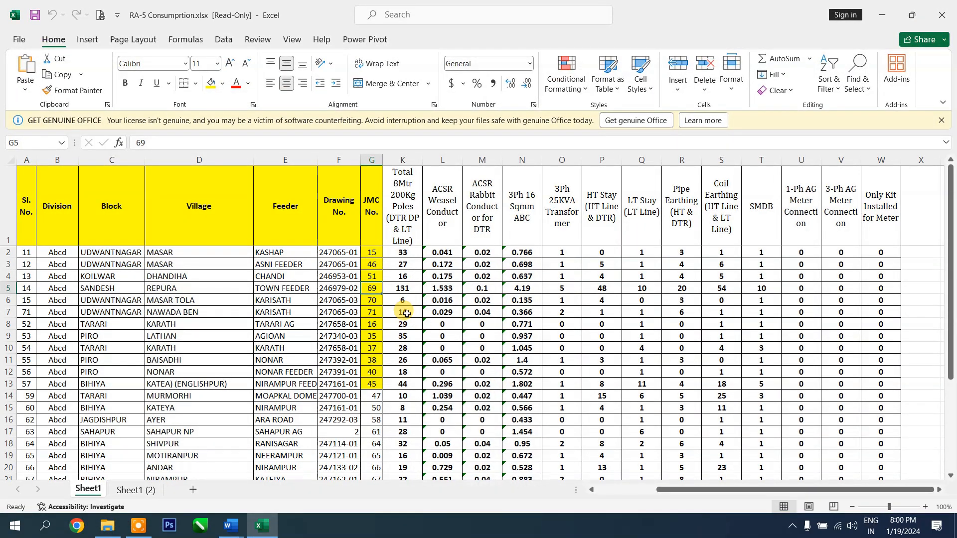
scroll(475, 413, down, 4)
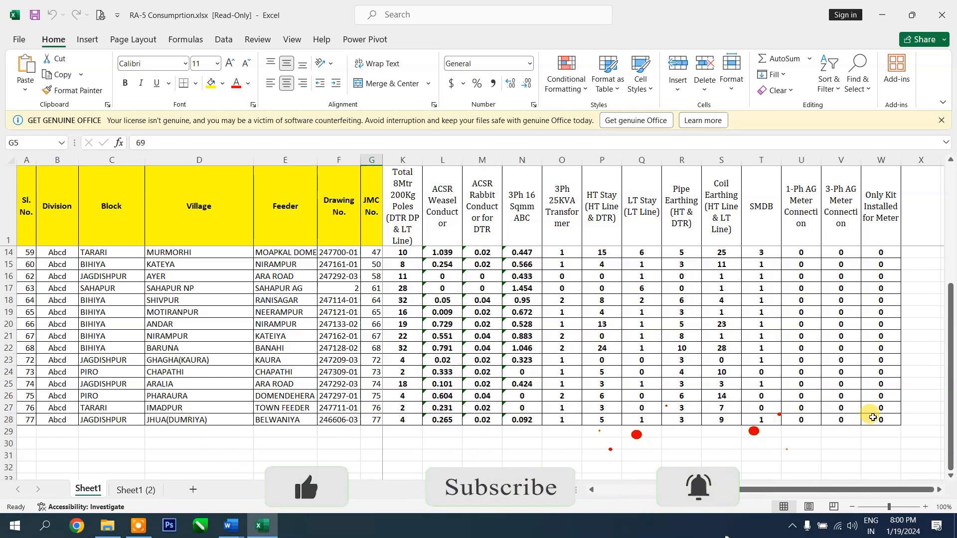
click(942, 14)
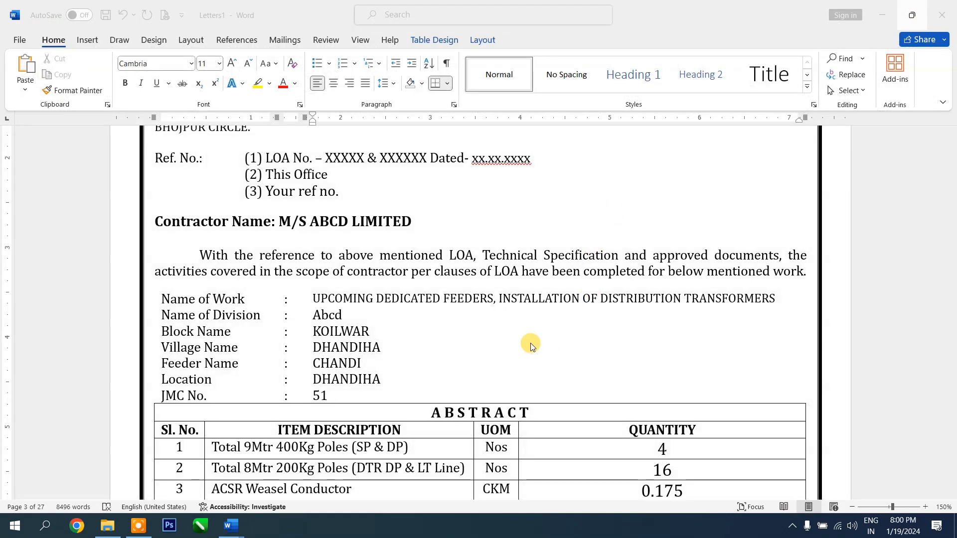
Step: Save the merged document in the Certificate folder as VILLAGE WISE MAJORE ITEM DETAILS CERTIFICATE.docx
scroll(527, 307, down, 12)
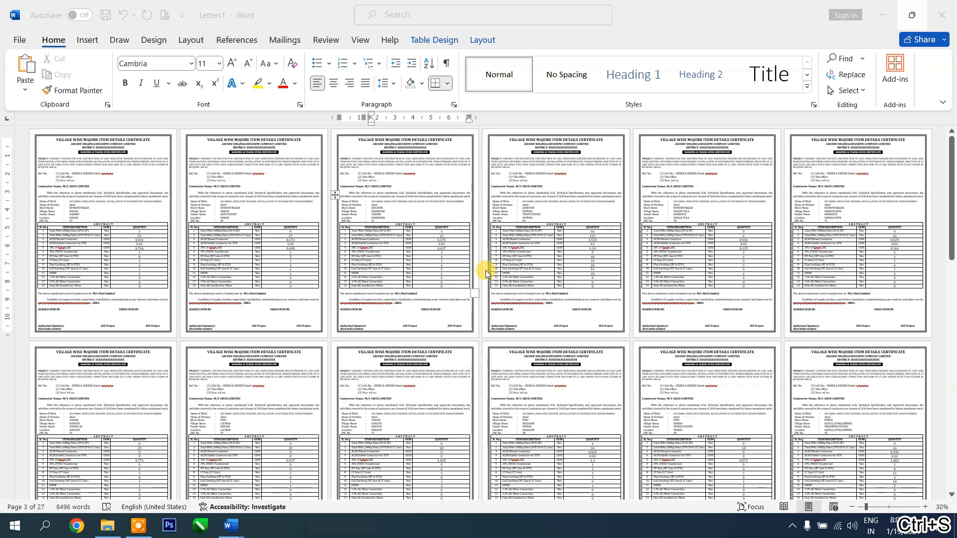
click(411, 190)
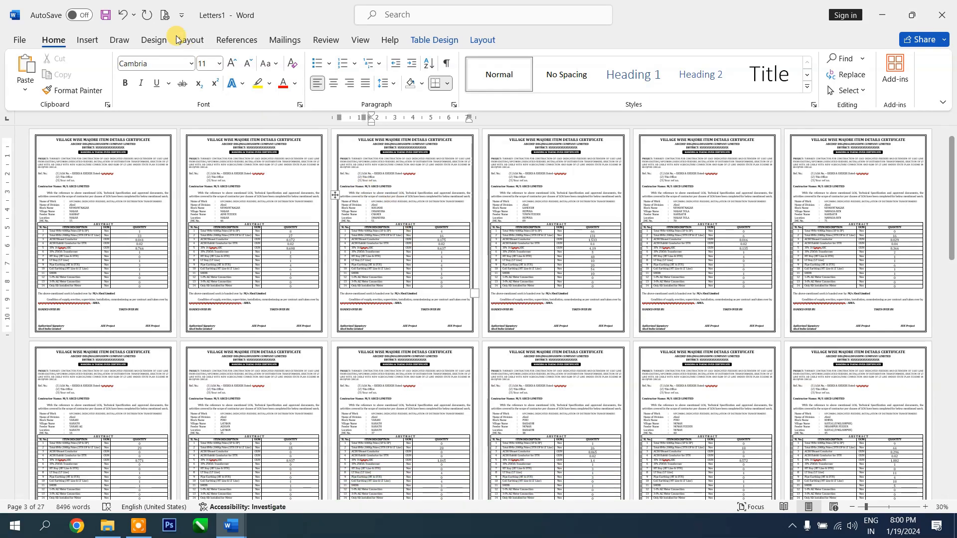
click(109, 19)
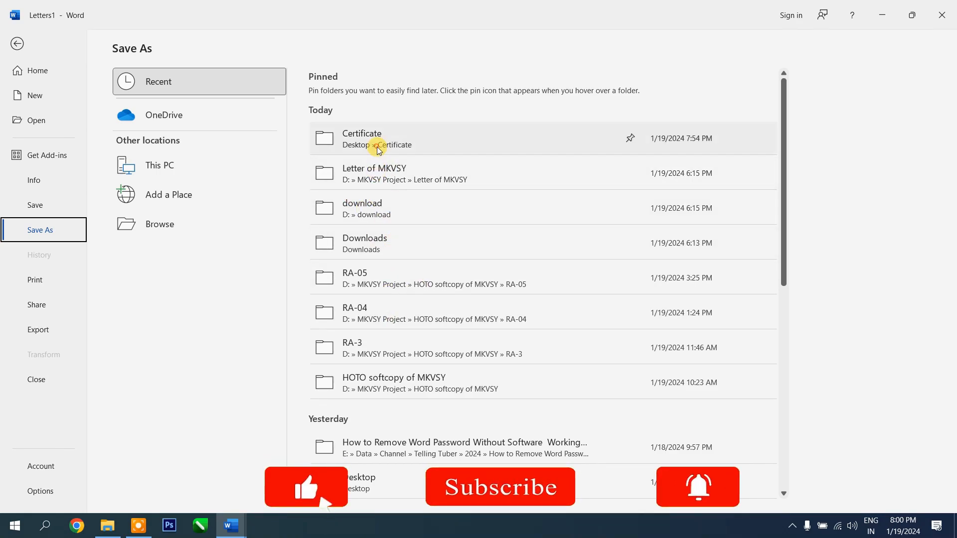
click(369, 297)
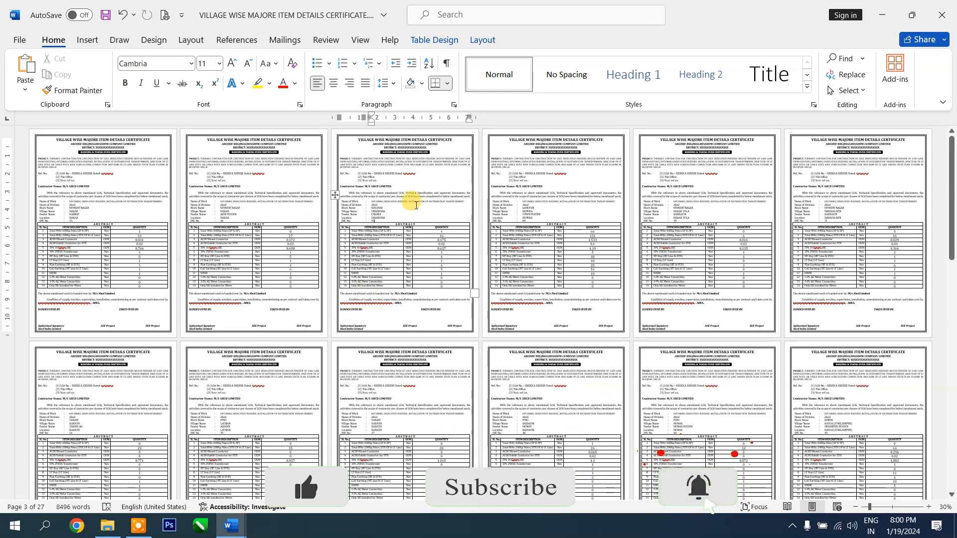
Step: Check the print preview of the merged certificates and return to the document without printing
key(ctrl+p)
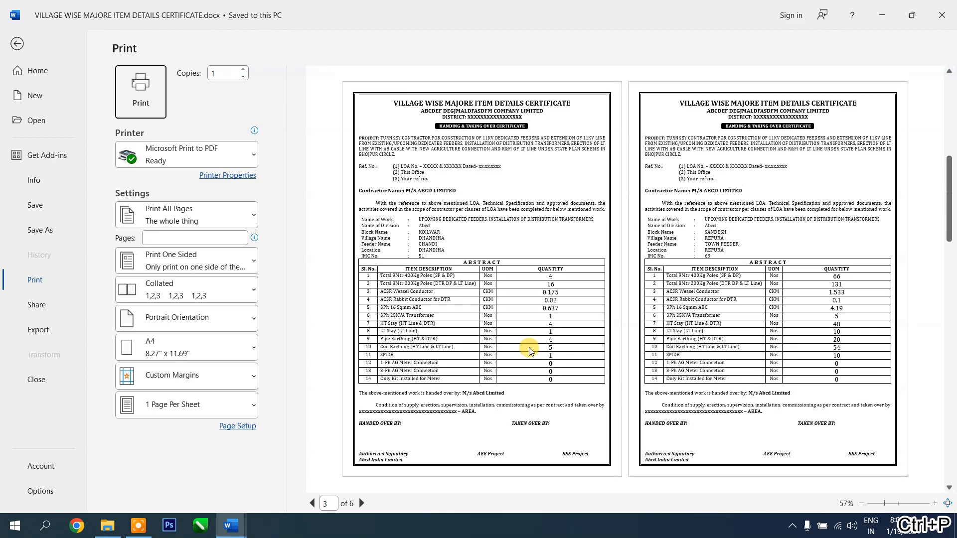
key(Escape)
click(386, 243)
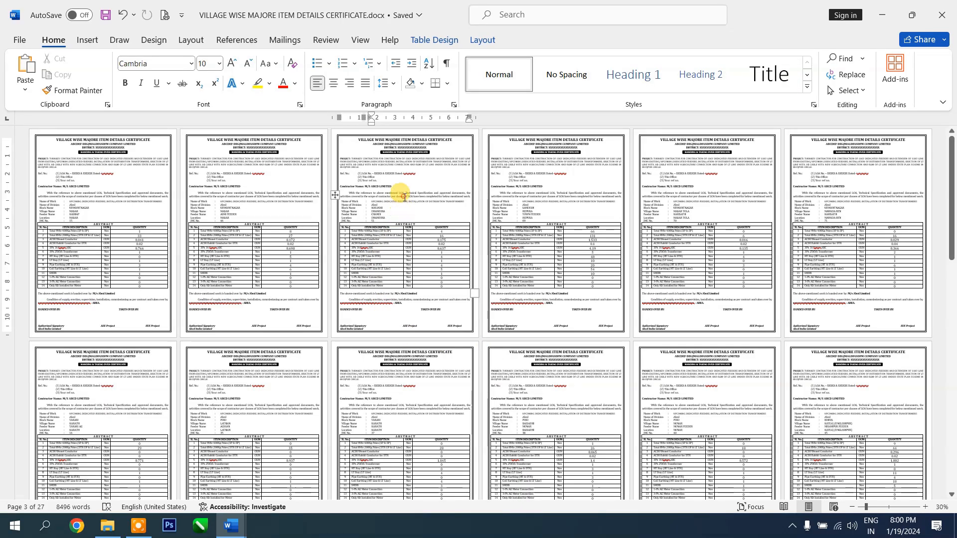
Step: Examine the JMC number, location and abstract quantities on the BAISADHI village certificate on page 10
scroll(559, 347, down, 3)
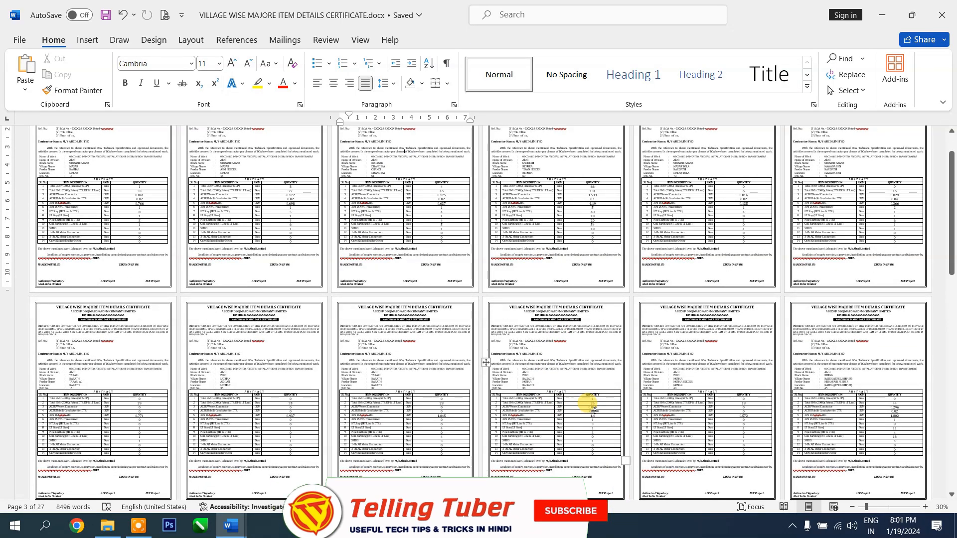
click(599, 410)
scroll(595, 414, up, 7)
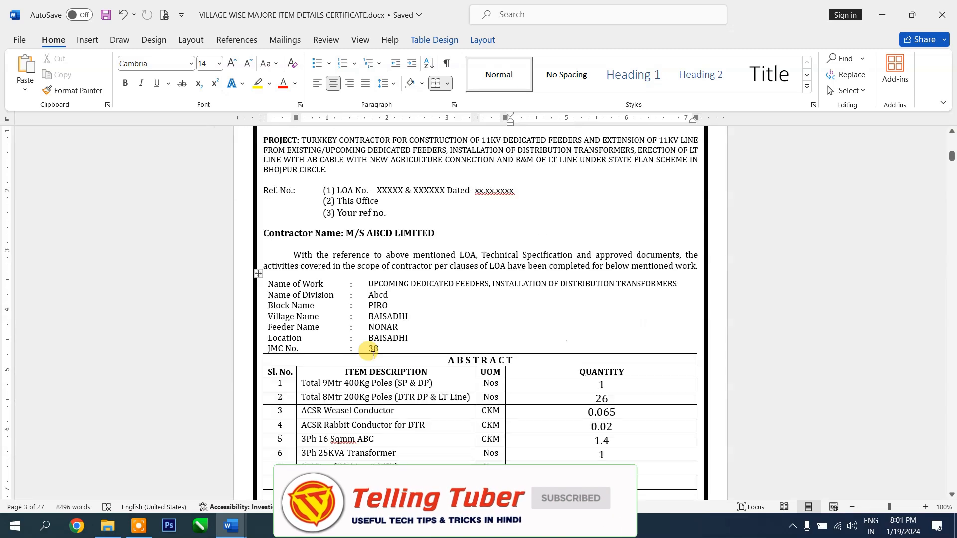
double_click(383, 352)
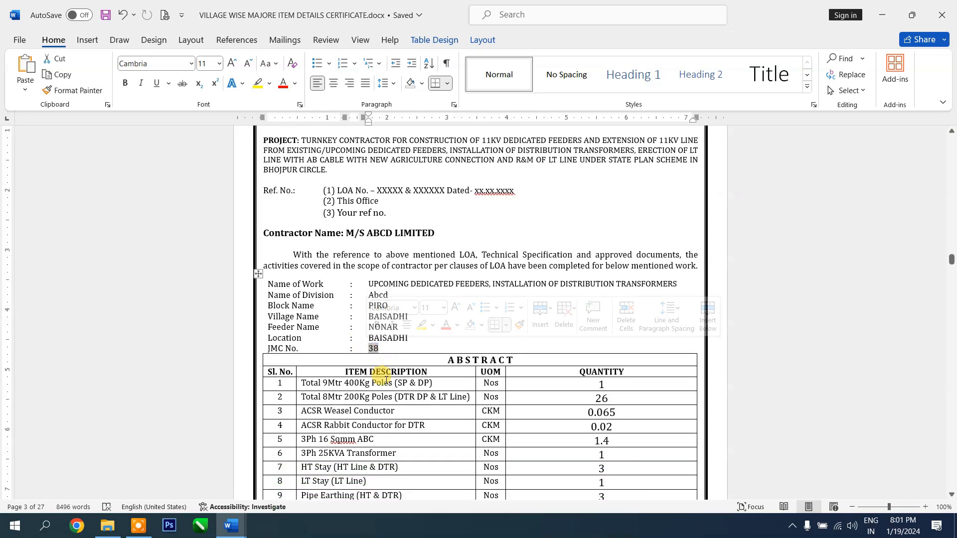
click(609, 433)
click(379, 338)
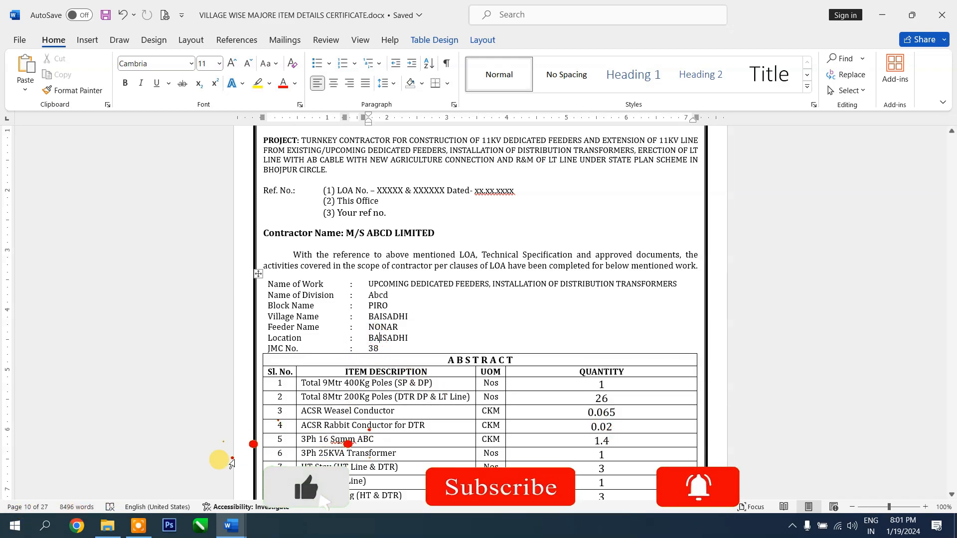
scroll(409, 363, down, 3)
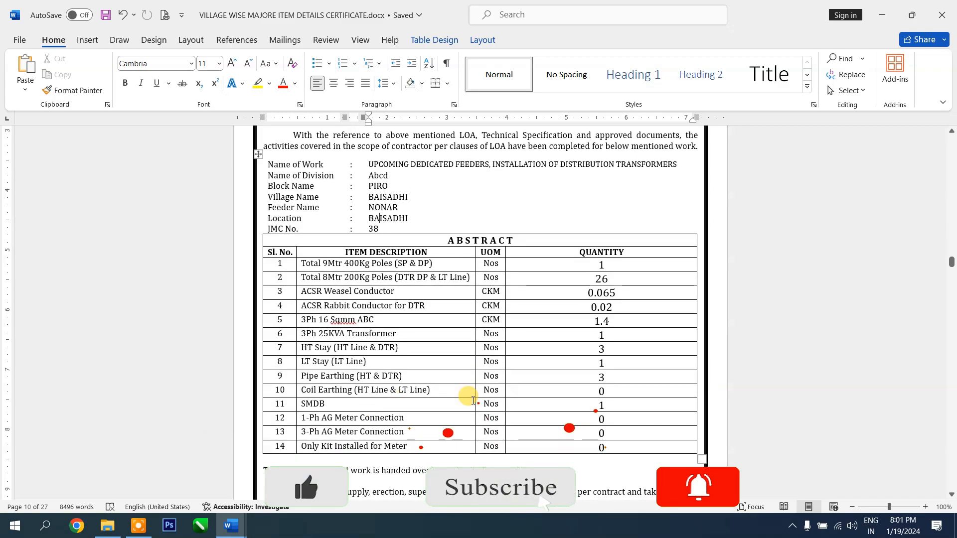